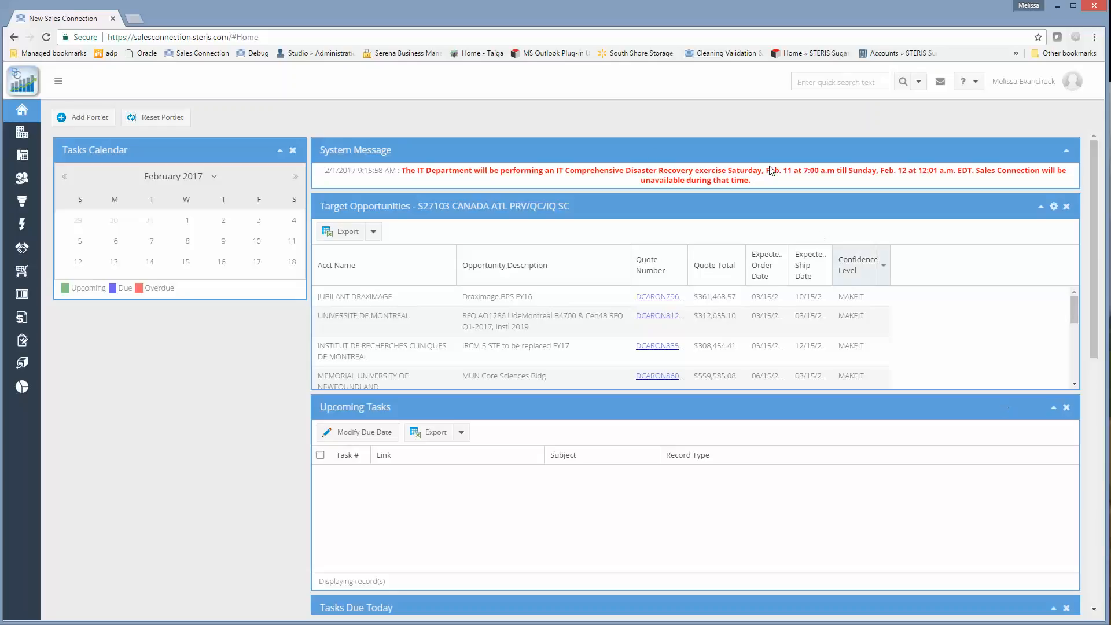
# Search the leads by Lead Id 133581 after resetting the search criteria, and open the matching lead.
pyautogui.click(23, 230)
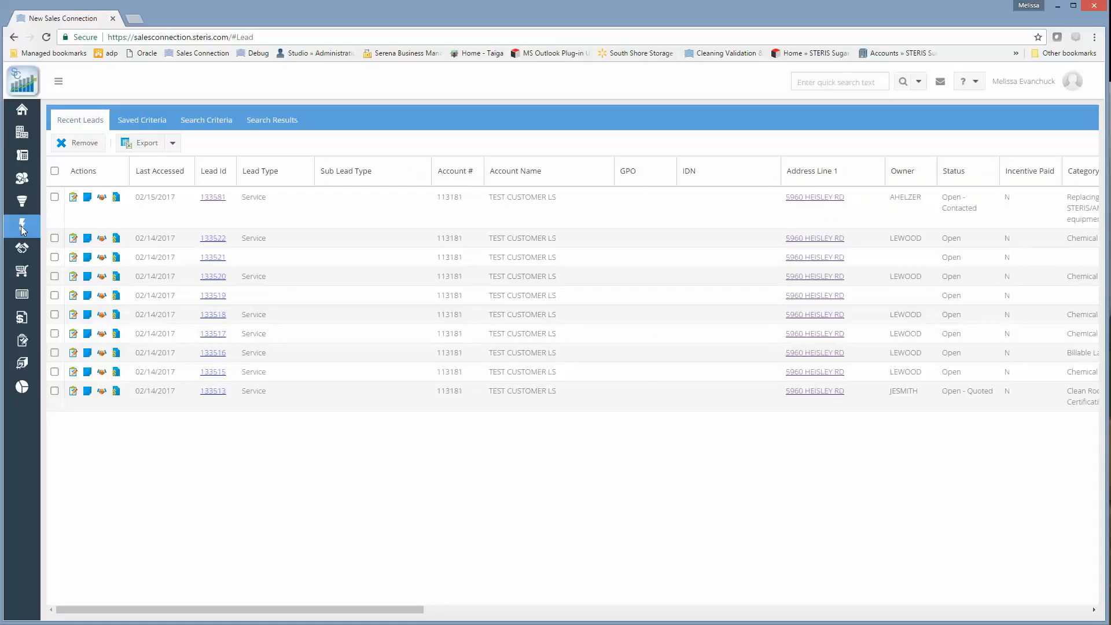
pyautogui.click(210, 127)
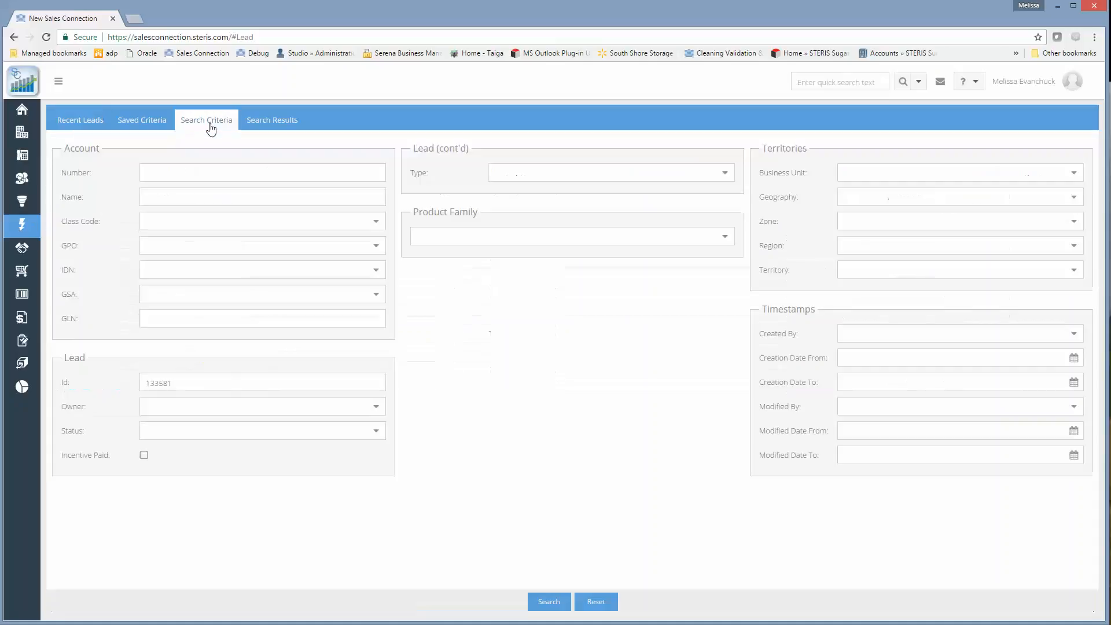
pyautogui.click(596, 602)
pyautogui.click(150, 379)
pyautogui.write('13358')
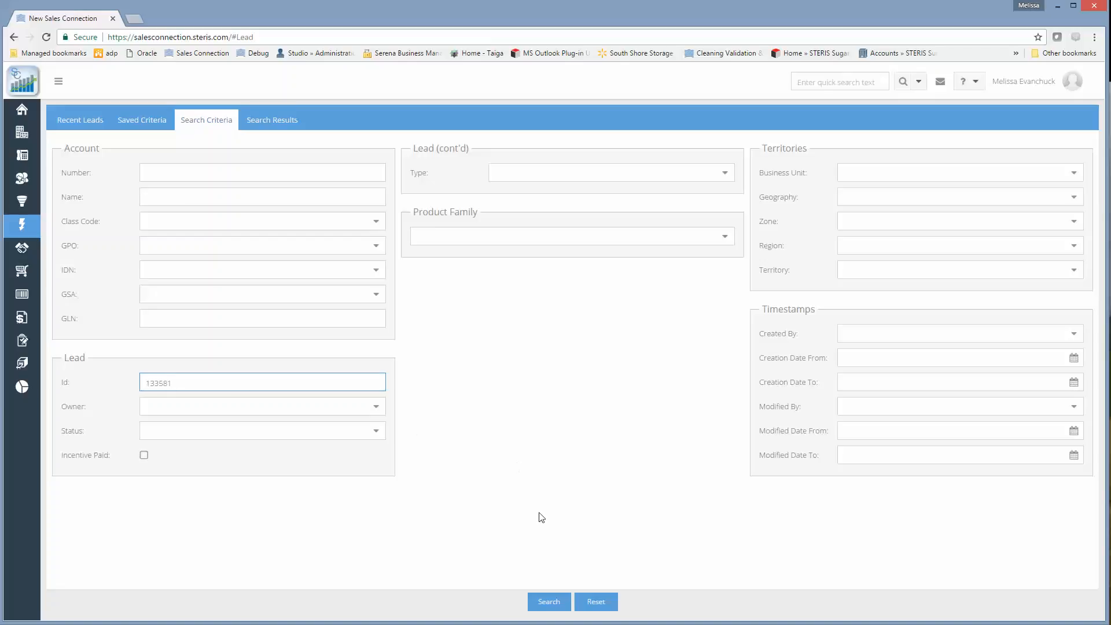
pyautogui.click(552, 601)
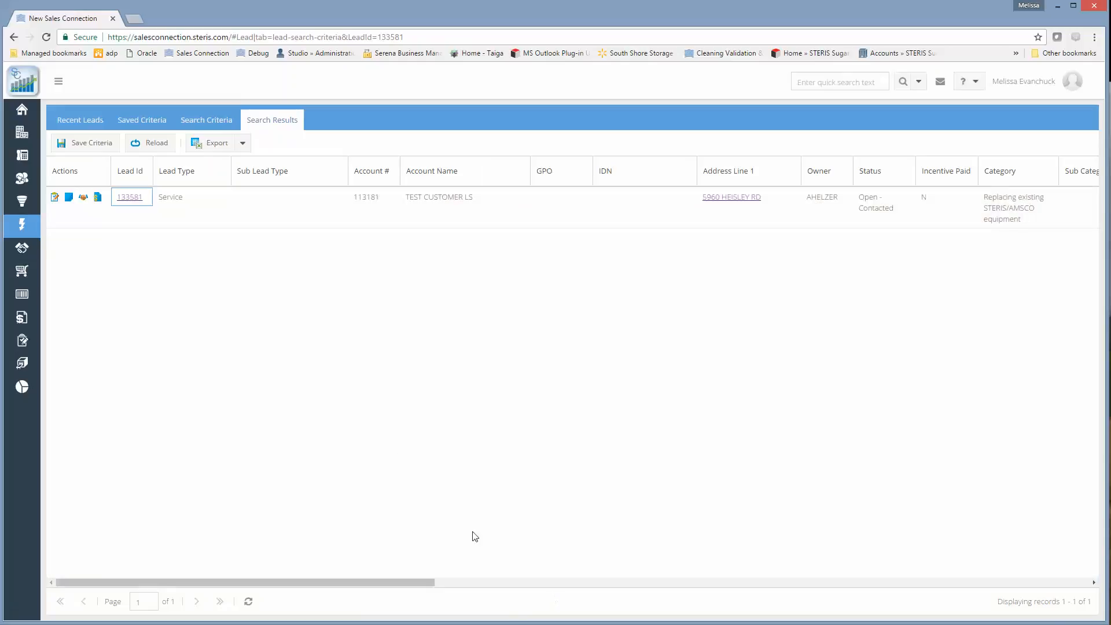
pyautogui.click(137, 198)
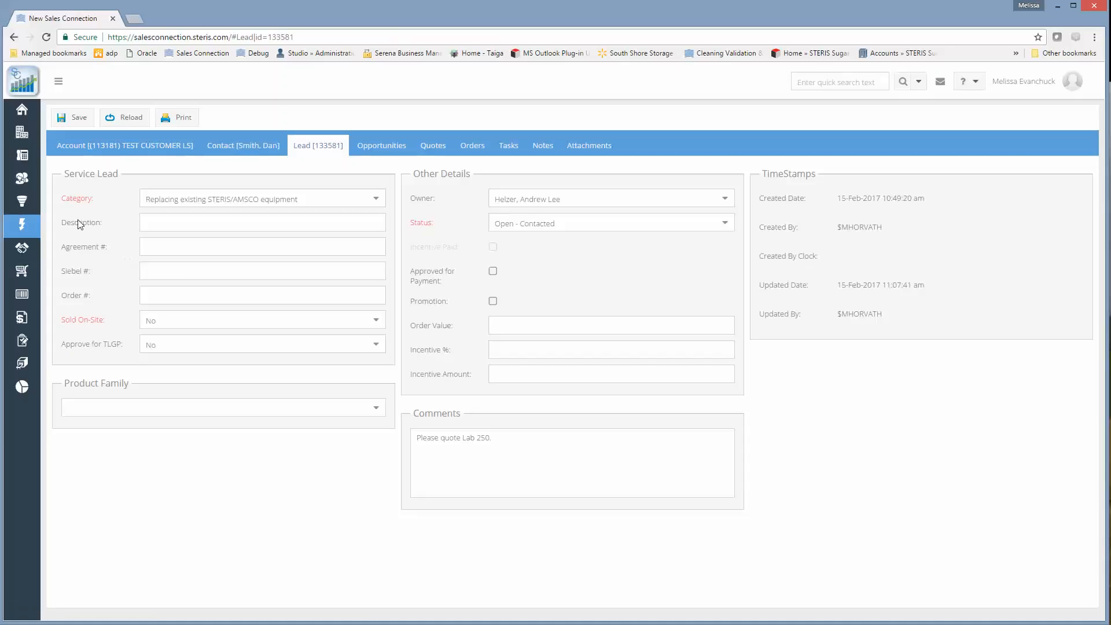
# Review the lead's type in the Service Lead section and the quote request in its comments.
pyautogui.moveTo(65, 174); pyautogui.dragTo(121, 173)
pyautogui.click(139, 194)
pyautogui.doubleClick(80, 175)
pyautogui.moveTo(417, 440); pyautogui.dragTo(496, 442)
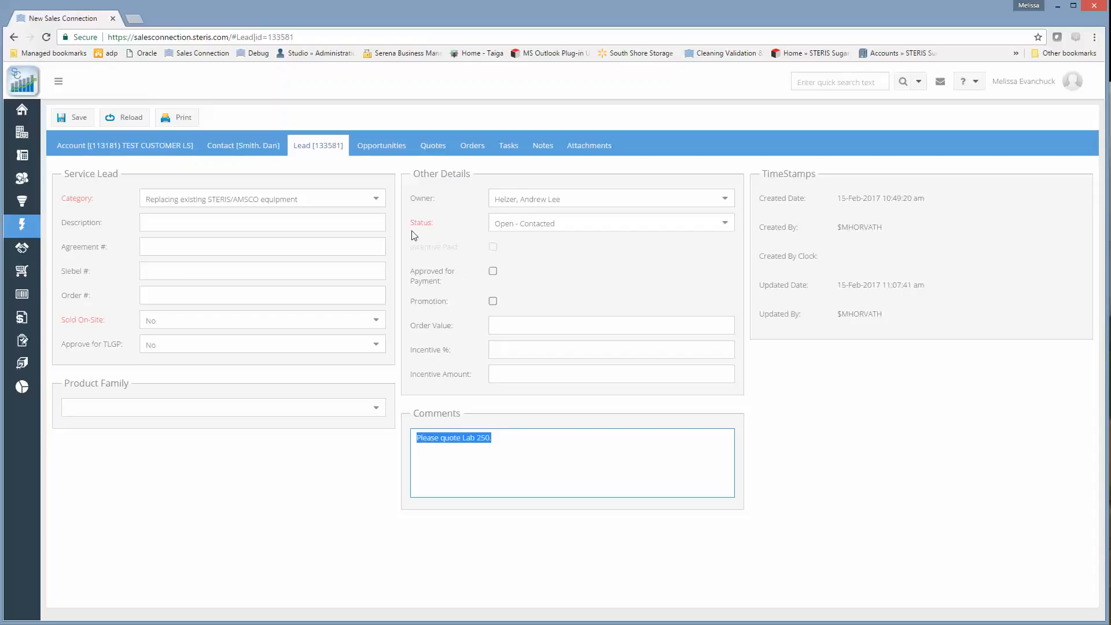
# Set the lead's status to Open - Contacted and check the contact details linked to the lead.
pyautogui.click(727, 228)
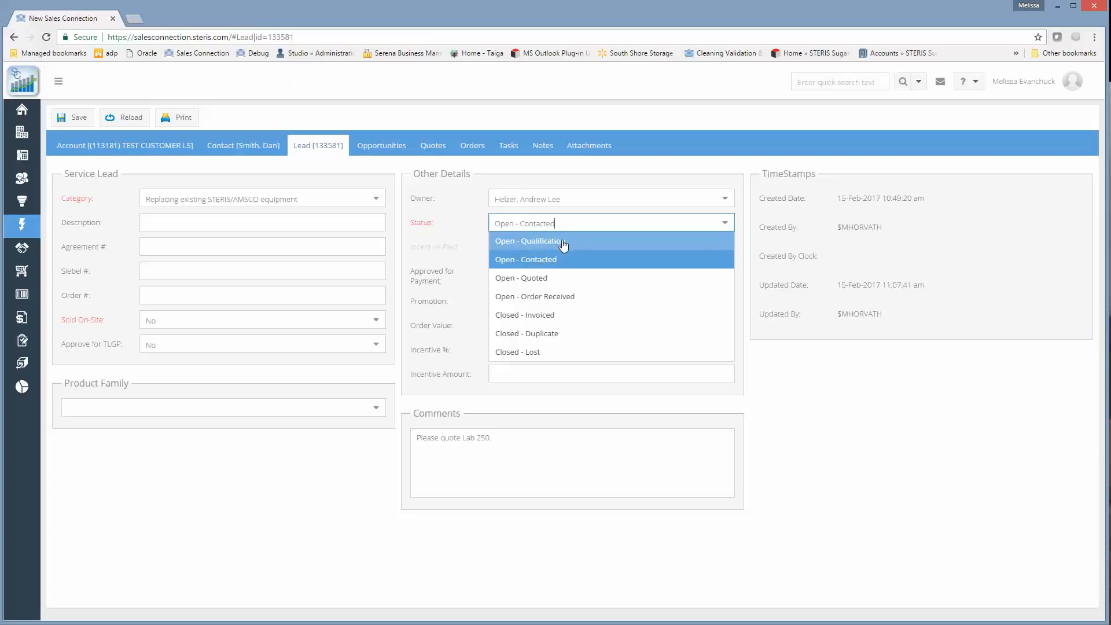
pyautogui.click(546, 266)
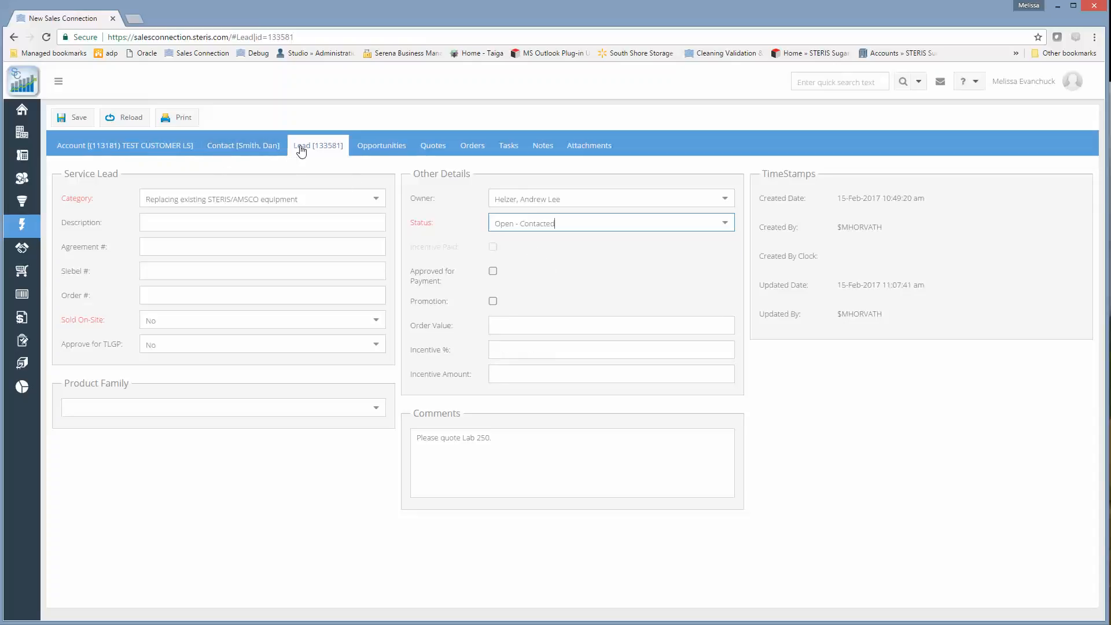
pyautogui.click(251, 155)
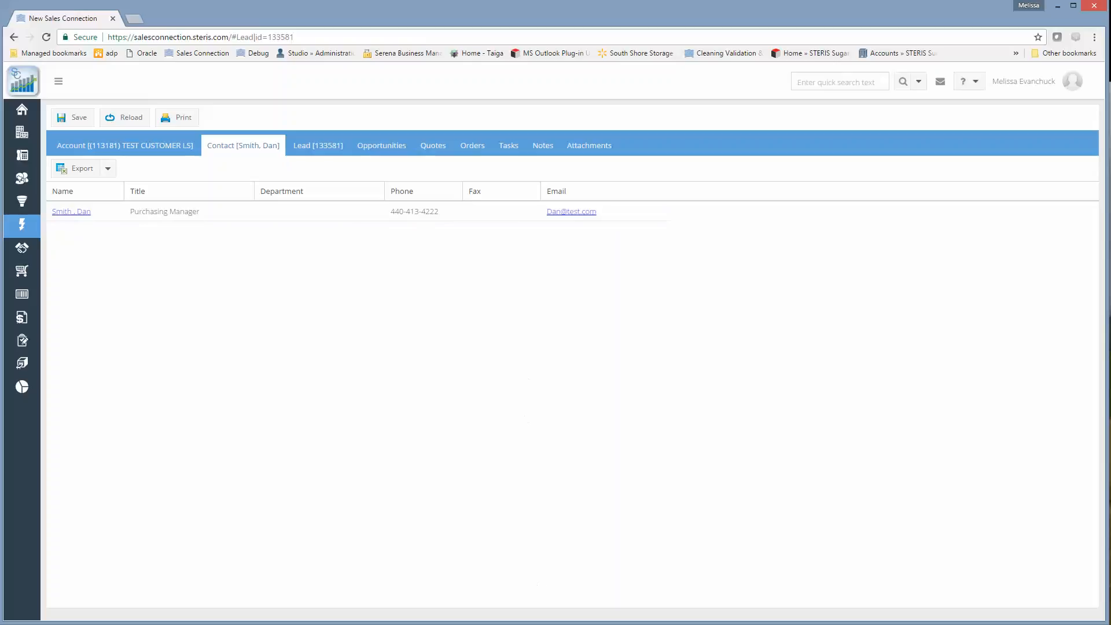
pyautogui.click(323, 149)
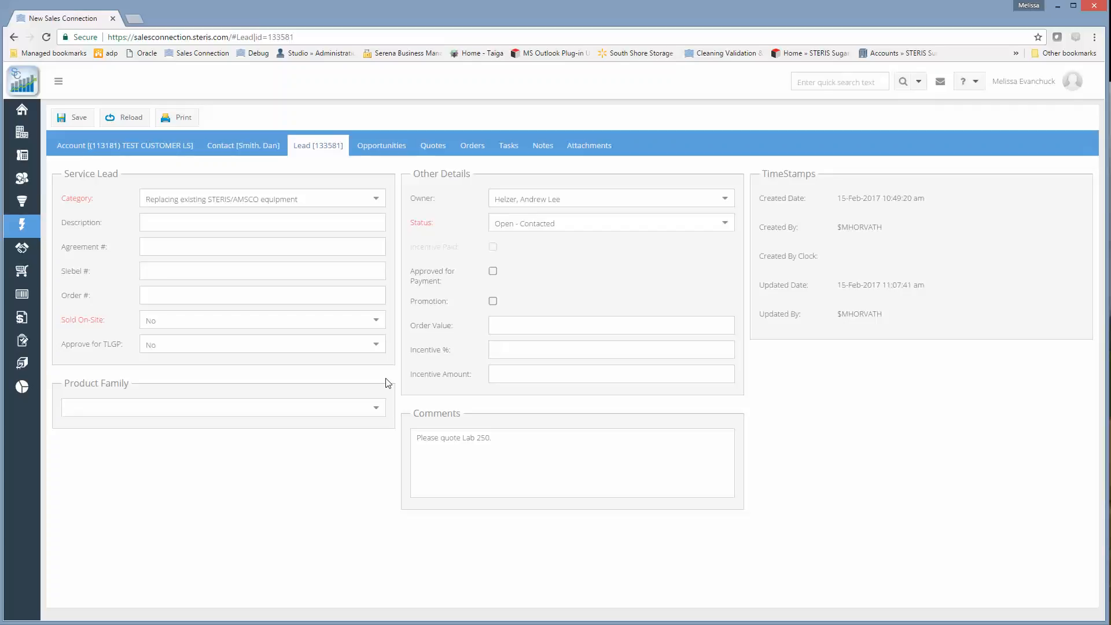
# Set Approve for TLGP to Yes on the lead and save it.
pyautogui.click(377, 348)
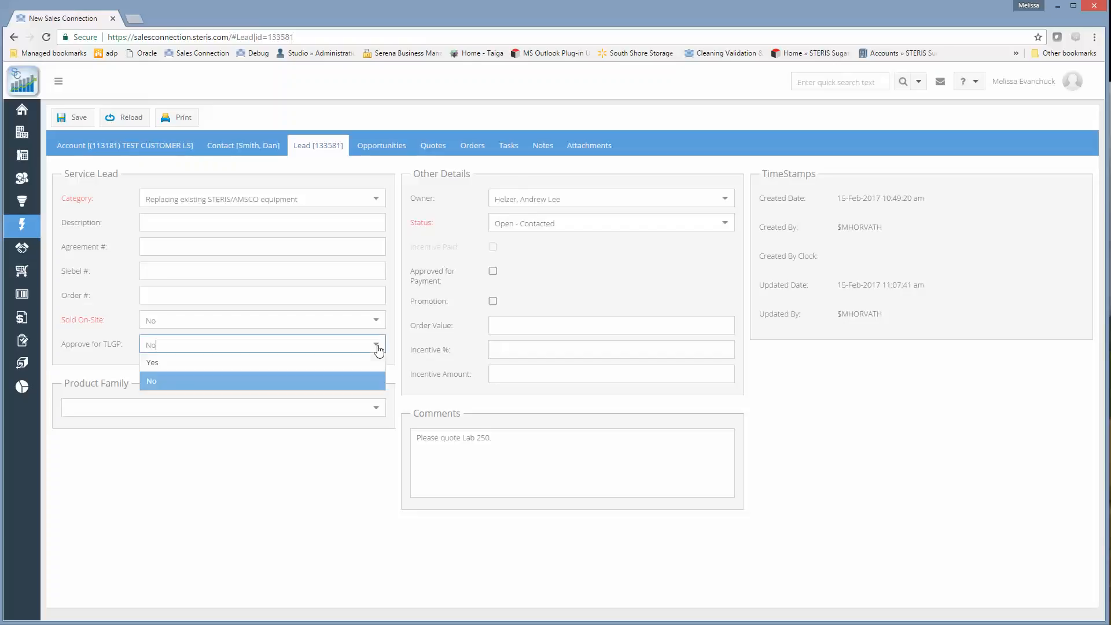
pyautogui.click(165, 364)
pyautogui.click(75, 118)
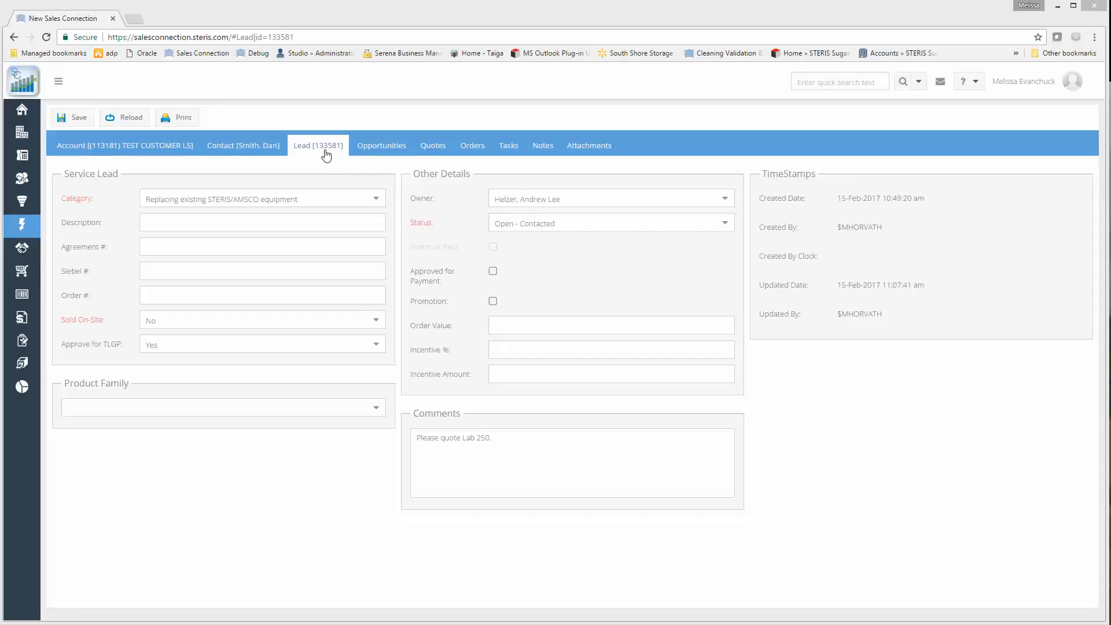
# Create a quote from the lead, described as "quote for LEAD ID" plus its ID, answering No to weekend or evening work and union labor.
pyautogui.click(433, 152)
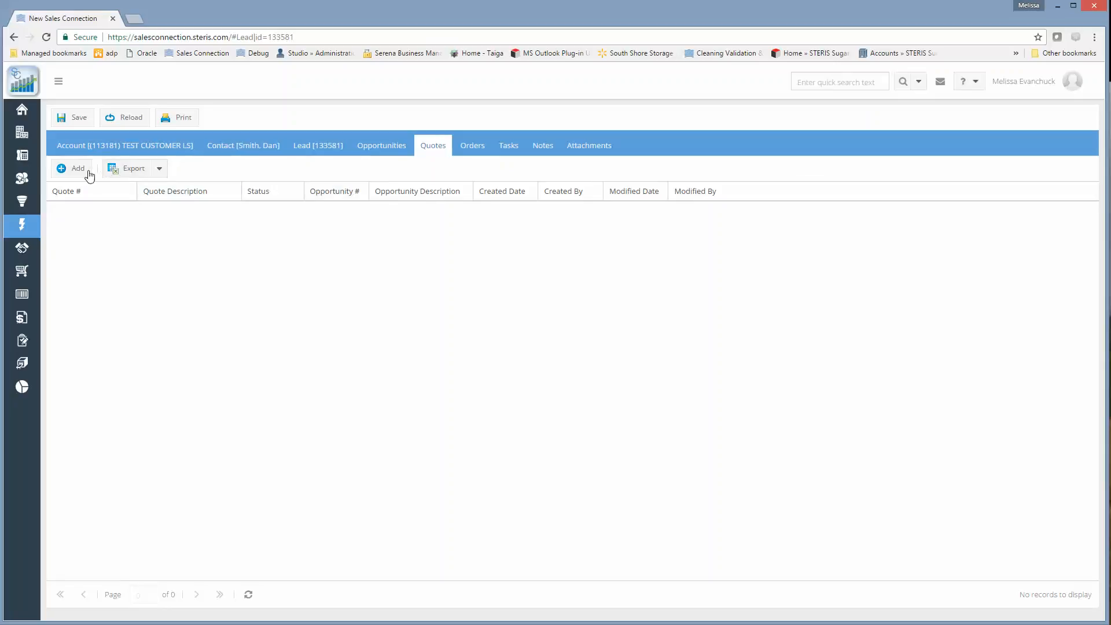
pyautogui.click(79, 170)
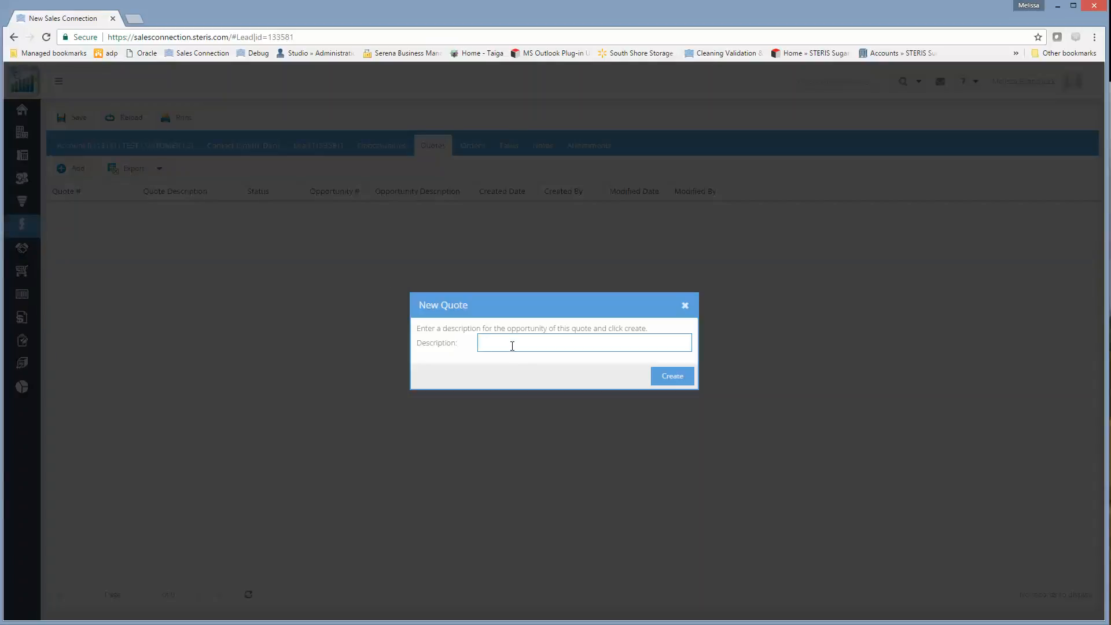
pyautogui.write('quote for LEAD ID 113355')
pyautogui.press('BackSpace')
pyautogui.write('581')
pyautogui.click(666, 379)
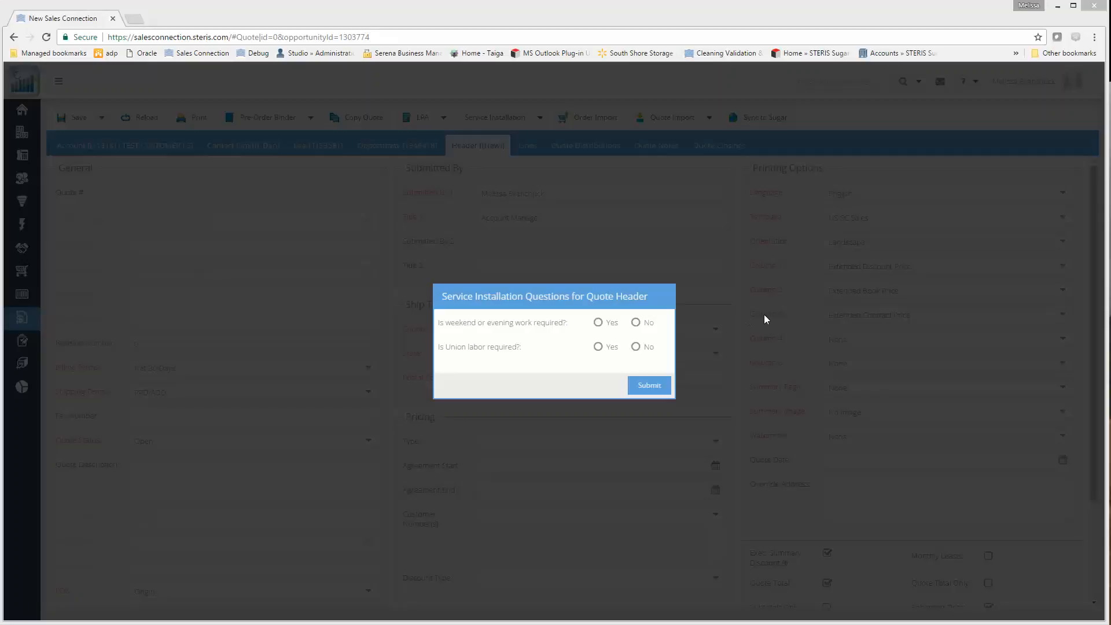
pyautogui.click(635, 322)
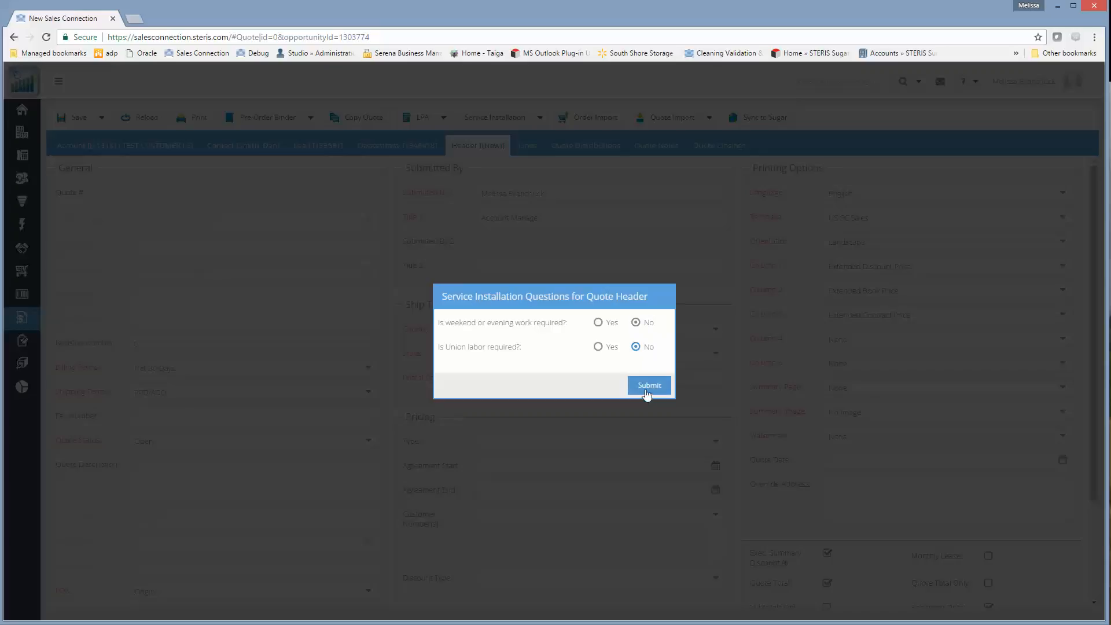
pyautogui.click(646, 385)
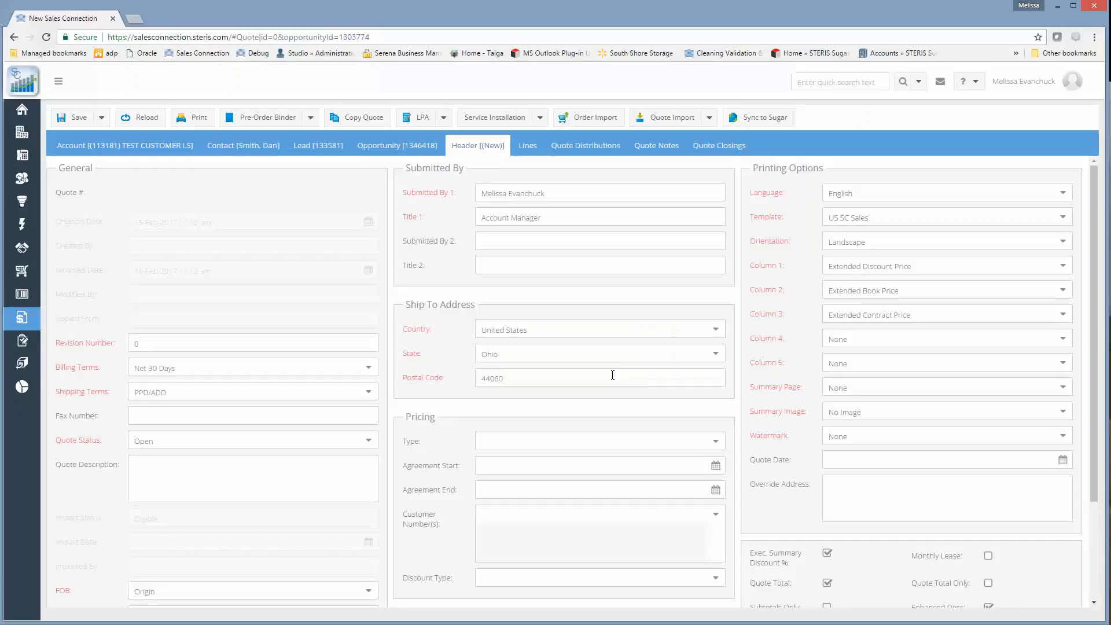
# Add the SF82 item to the quote lines from Scientific Sterilizers, LAB 250 Scientific Laboratory Steam Sterilizer, 20" x 20" x 38" Chamber, using the Equipment Builder.
pyautogui.click(527, 146)
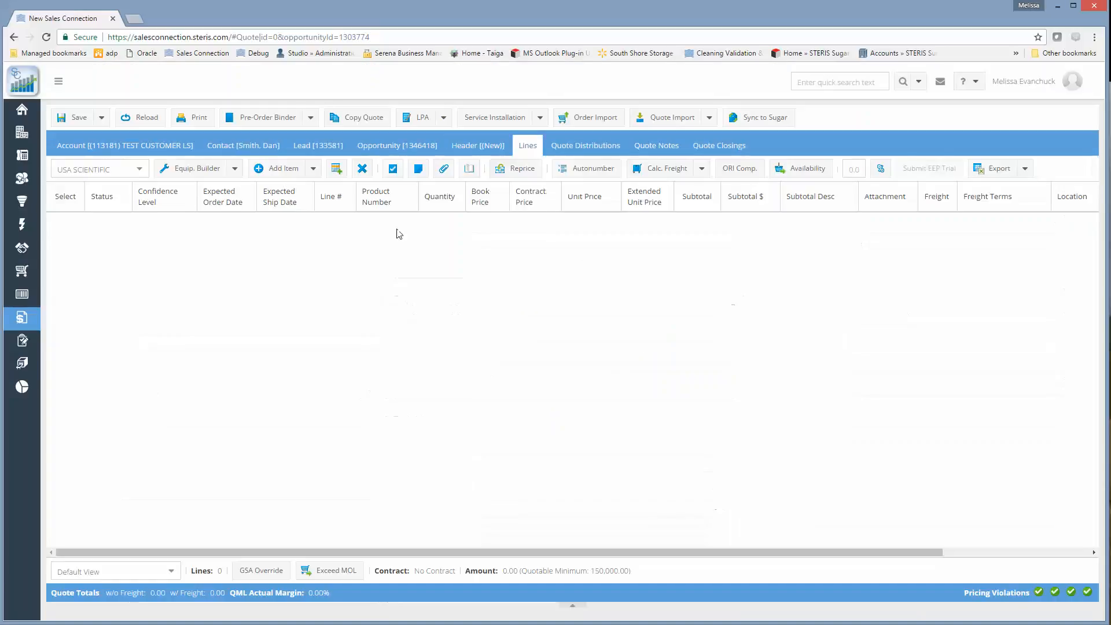
pyautogui.click(203, 171)
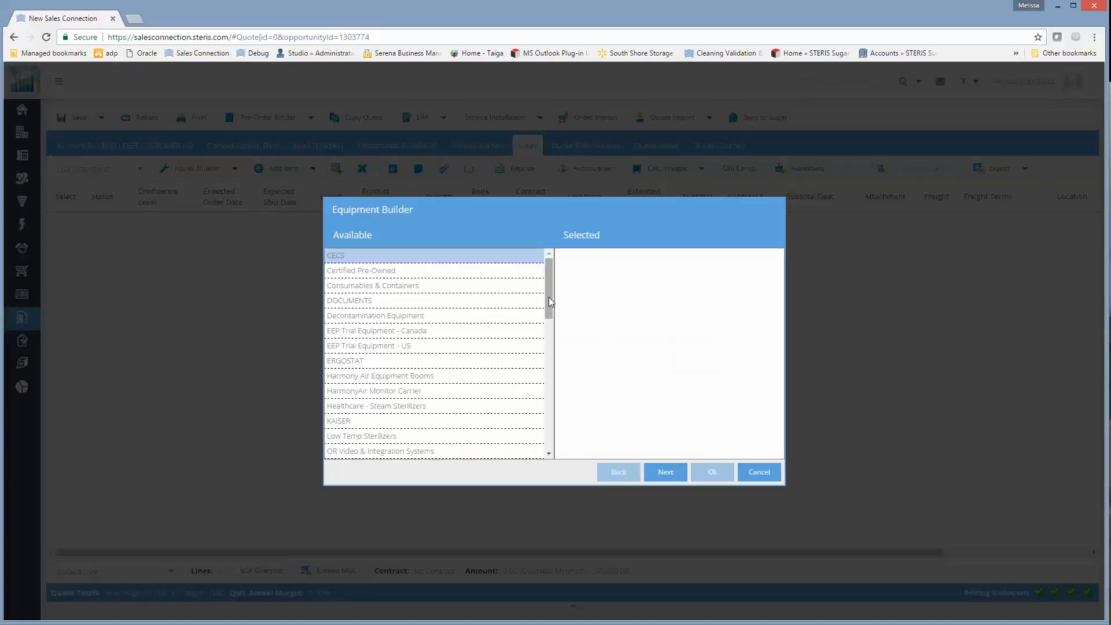
pyautogui.moveTo(549, 297); pyautogui.dragTo(540, 387)
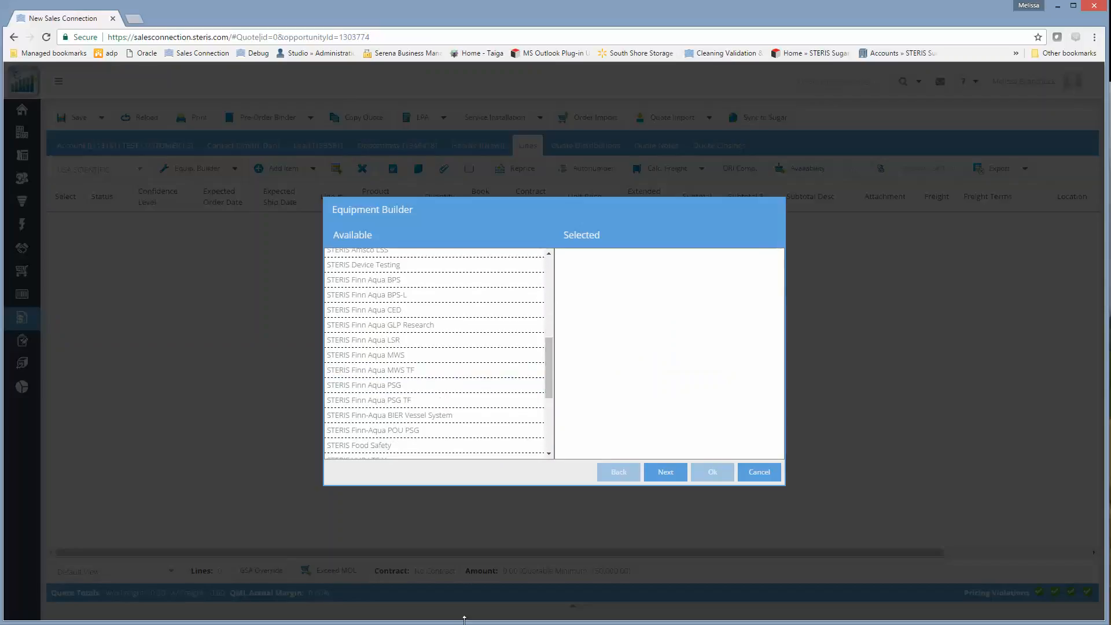
pyautogui.moveTo(552, 400); pyautogui.dragTo(547, 421)
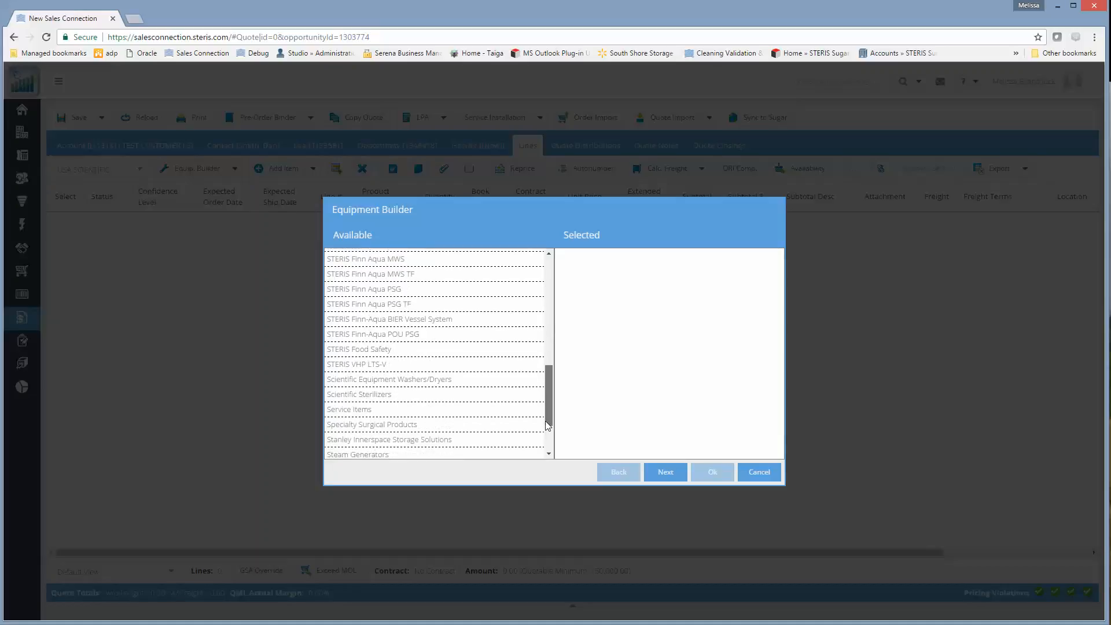
pyautogui.click(464, 394)
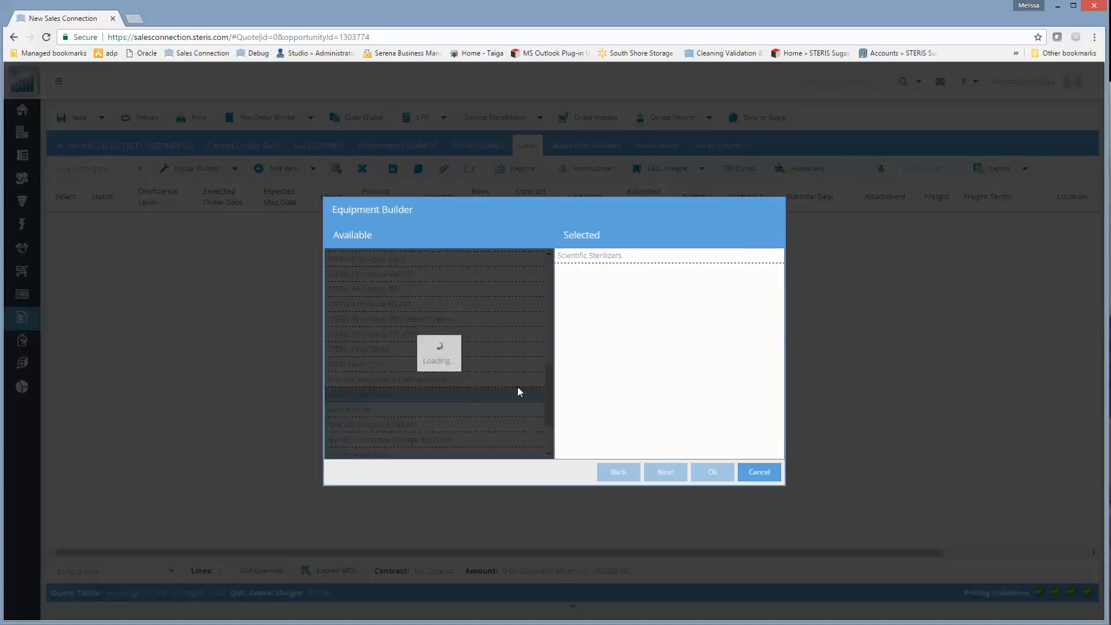
pyautogui.click(444, 378)
pyautogui.click(617, 473)
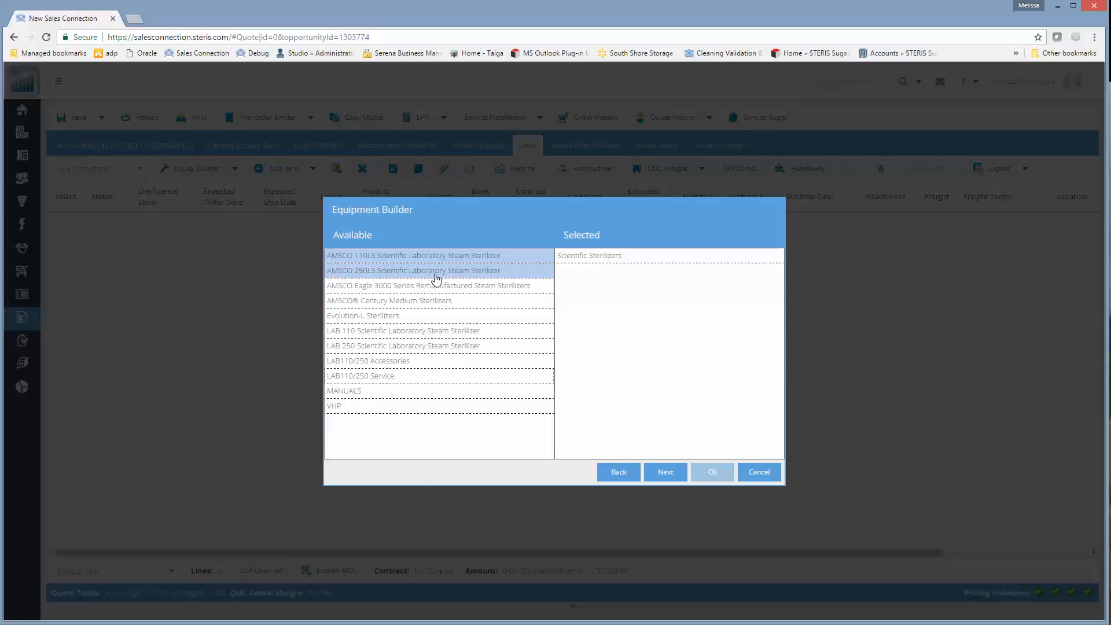
pyautogui.click(415, 346)
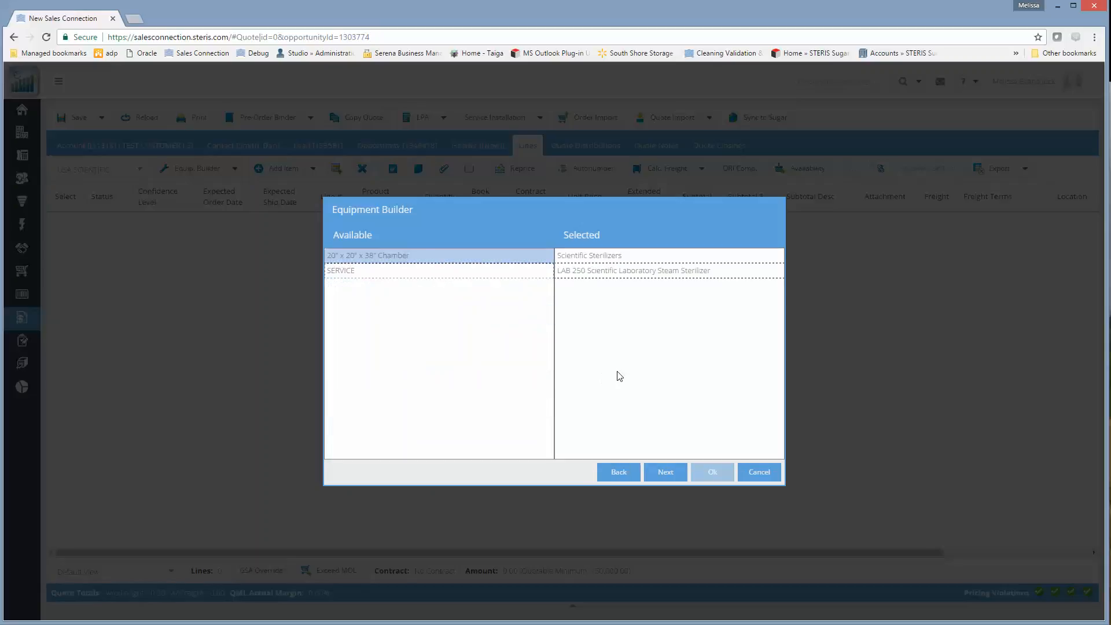
pyautogui.click(666, 473)
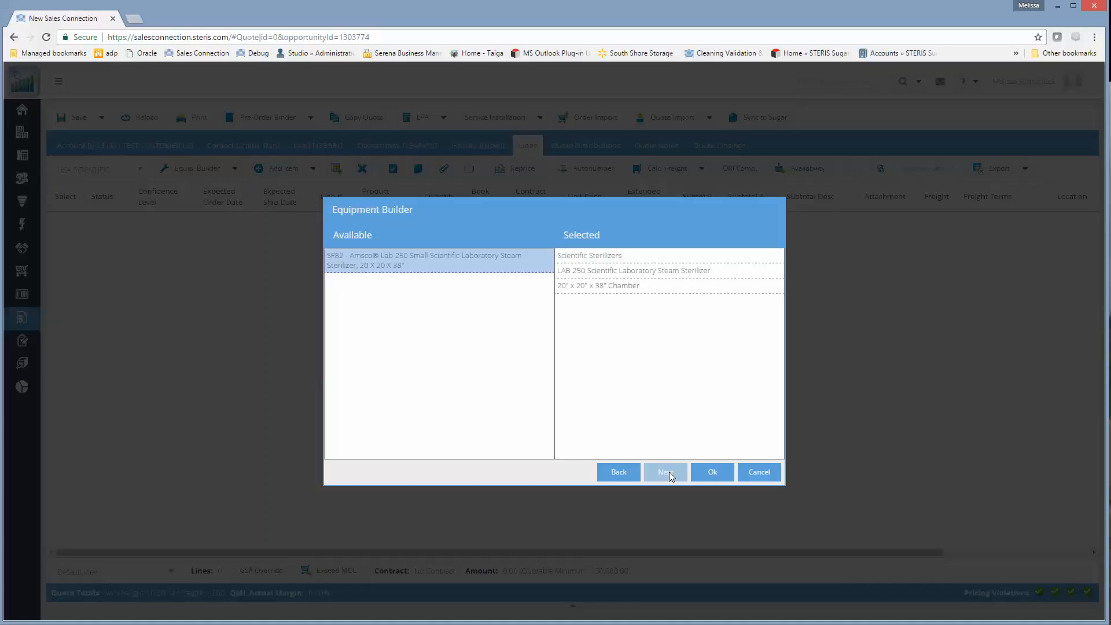
pyautogui.click(722, 471)
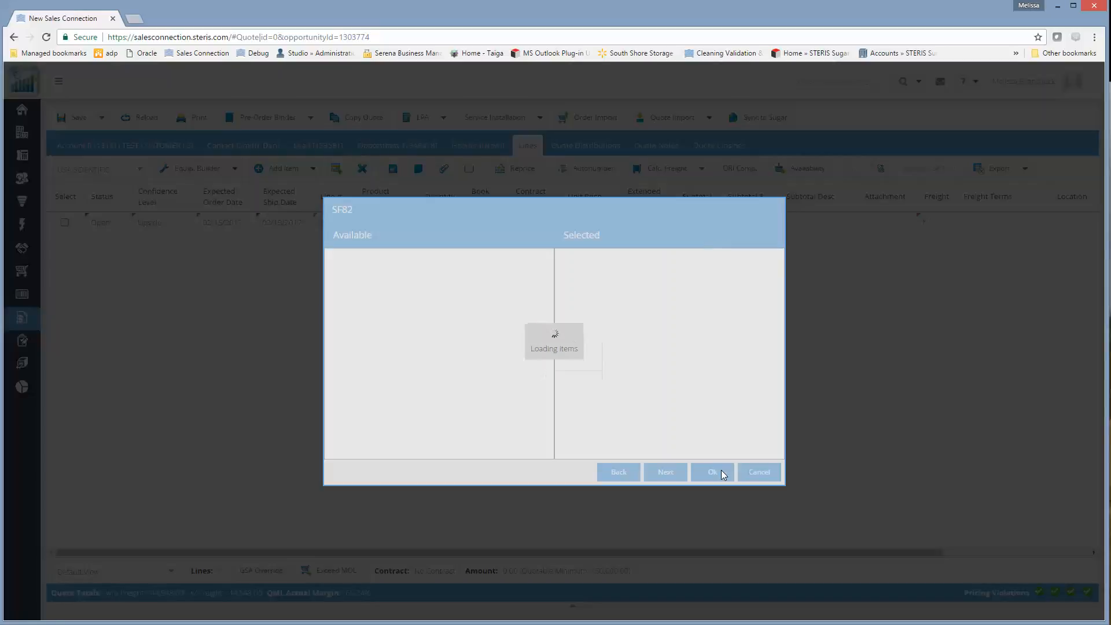
# Configure the SF82 sterilizer with the default choices through English Language, add no extra options, and save the quote.
pyautogui.click(677, 477)
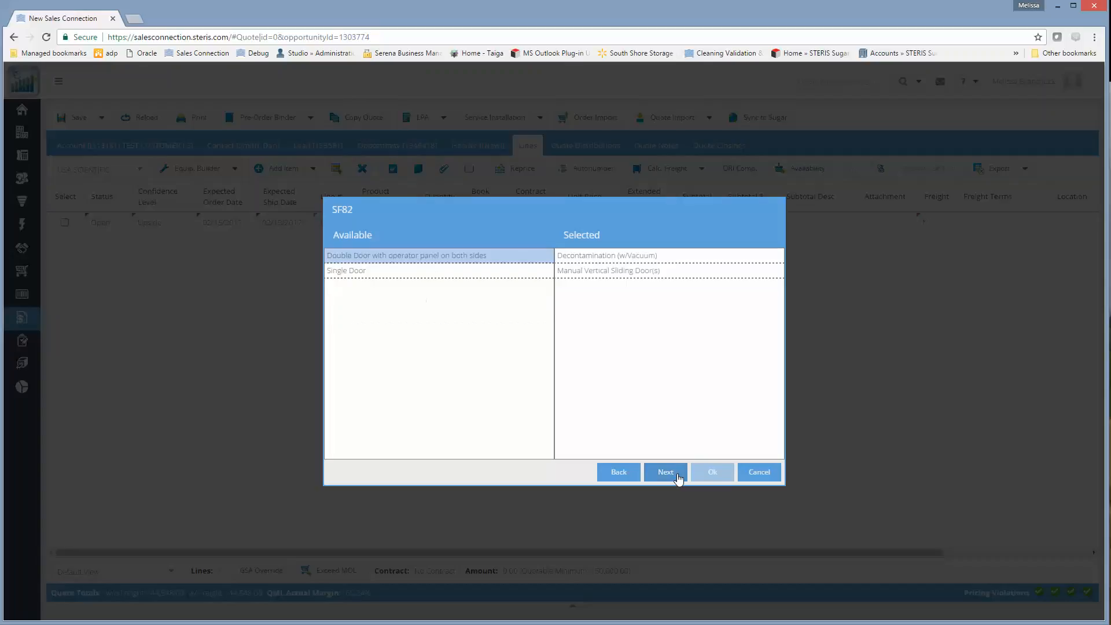
pyautogui.click(679, 477)
pyautogui.click(679, 477)
pyautogui.click(679, 477)
pyautogui.click(679, 477)
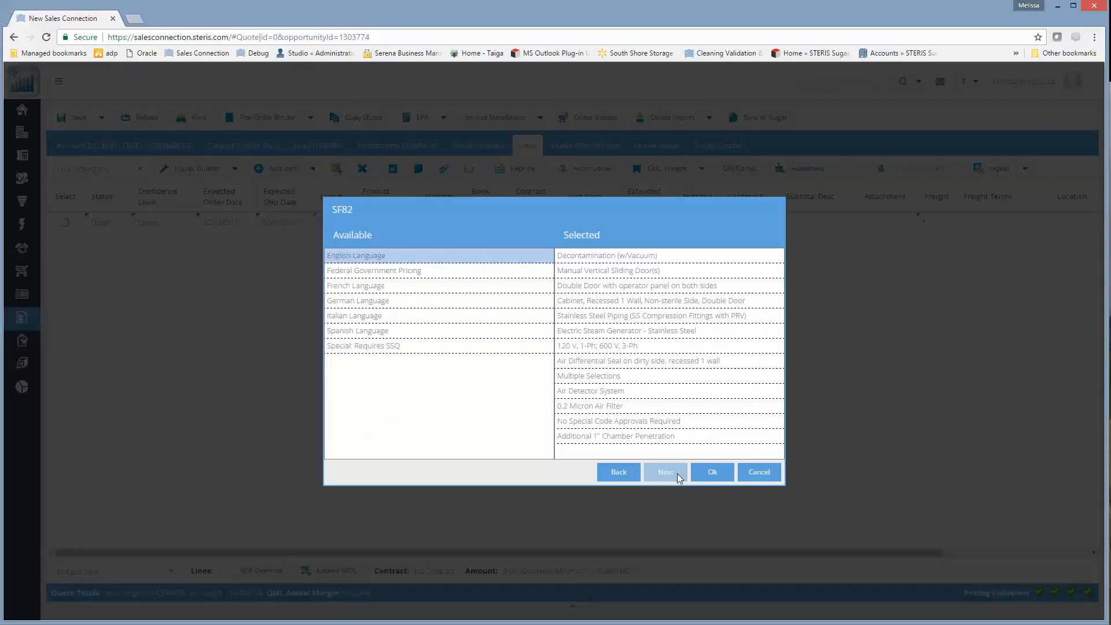
pyautogui.click(712, 472)
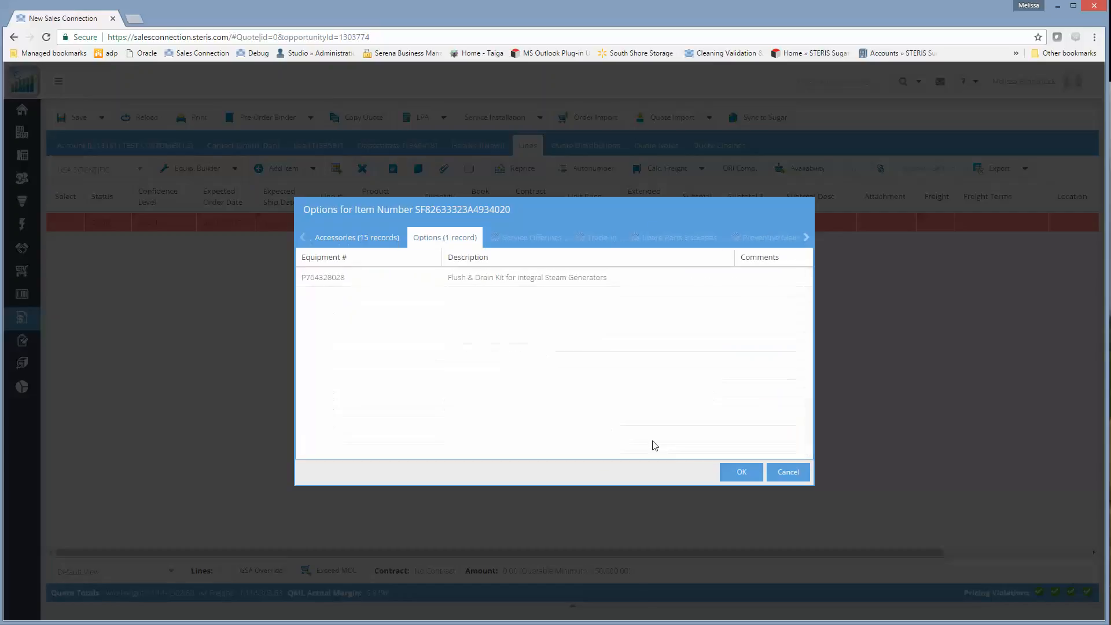
pyautogui.click(728, 472)
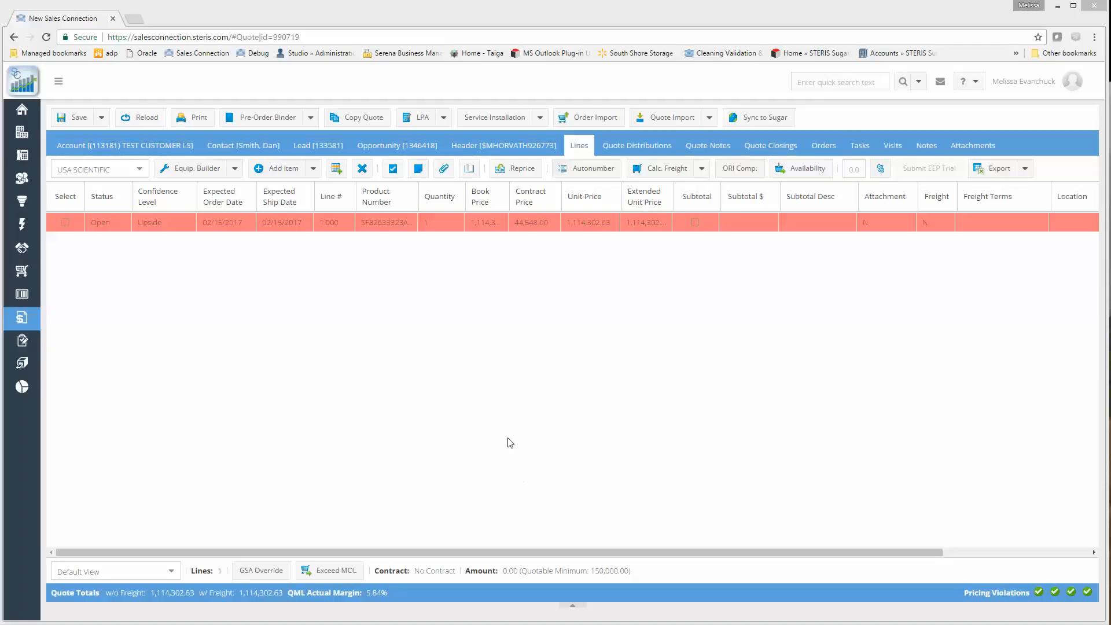
# Reopen the lead linked to the quote, set its status to Open - Quoted, and save it.
pyautogui.click(322, 152)
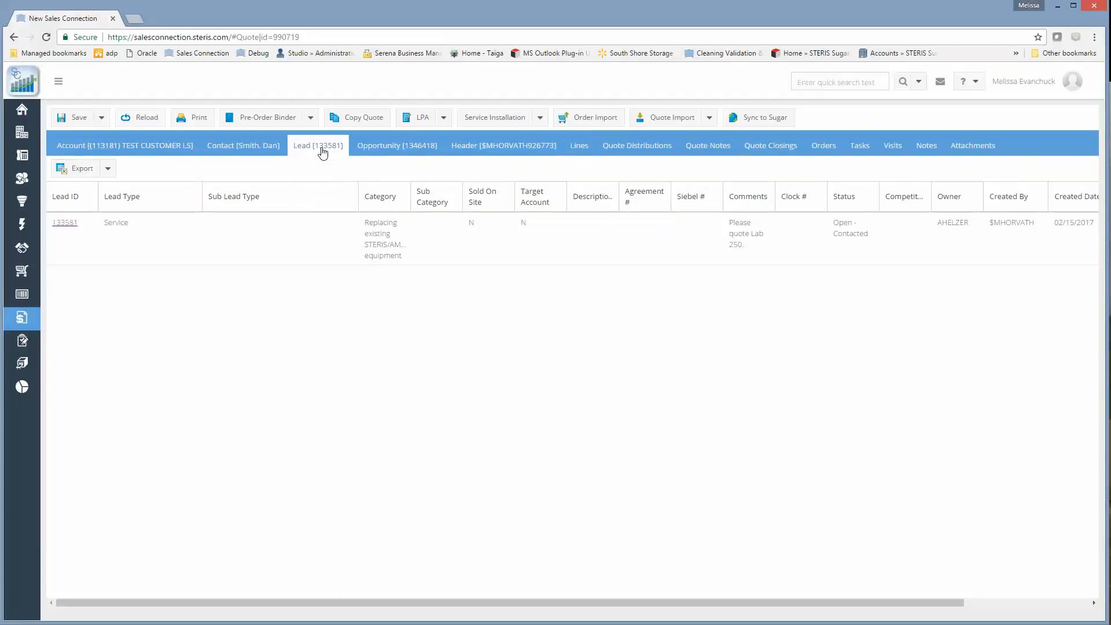
pyautogui.click(65, 223)
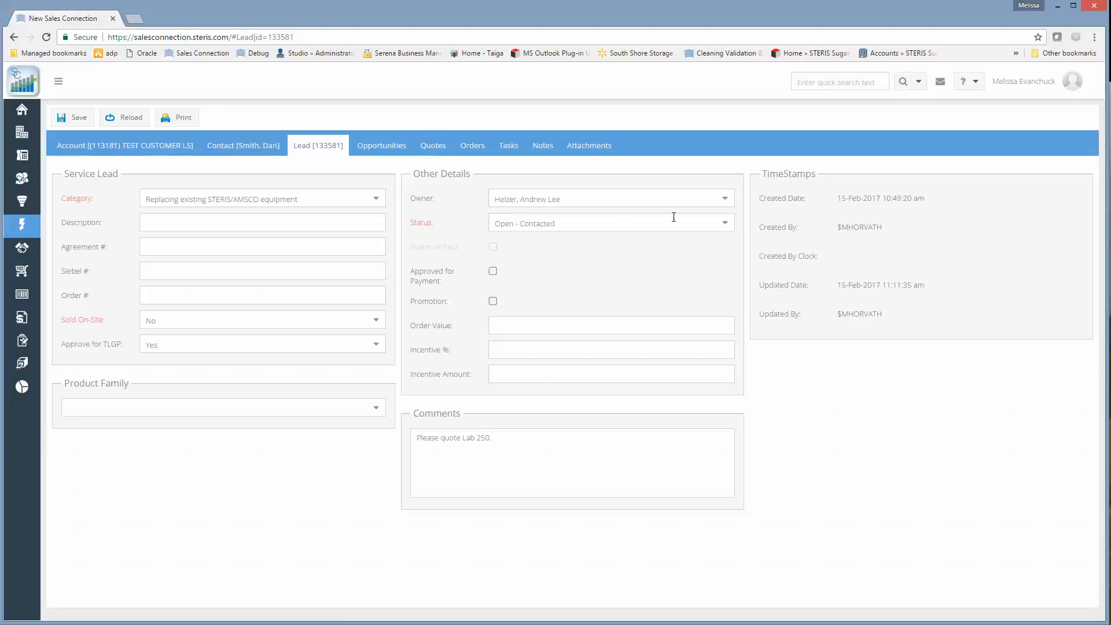
pyautogui.click(728, 226)
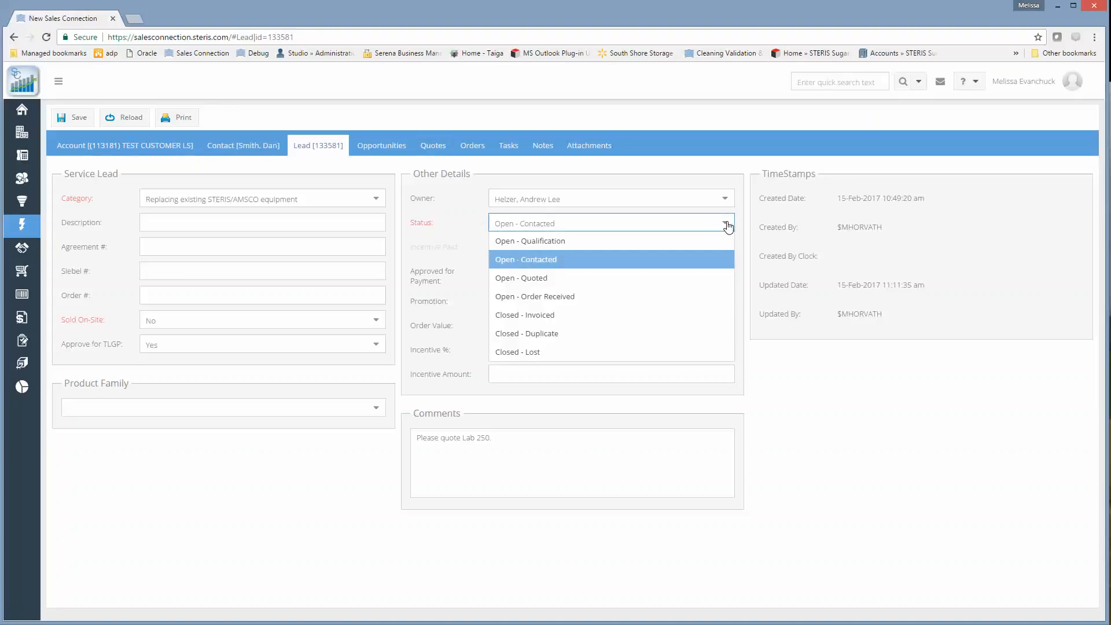
pyautogui.click(637, 279)
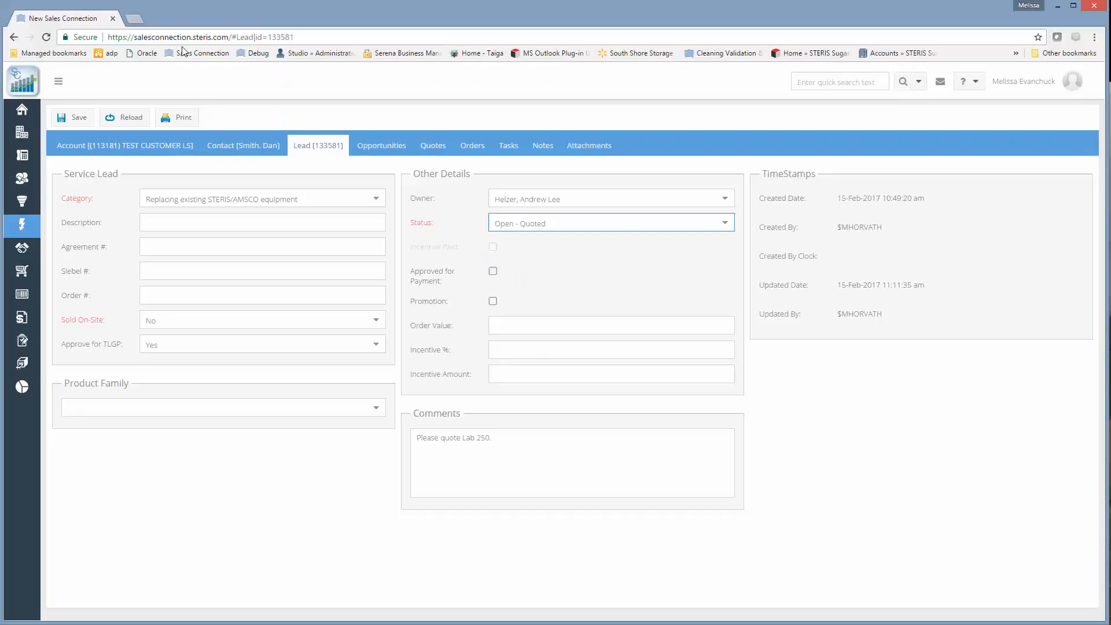
pyautogui.click(74, 118)
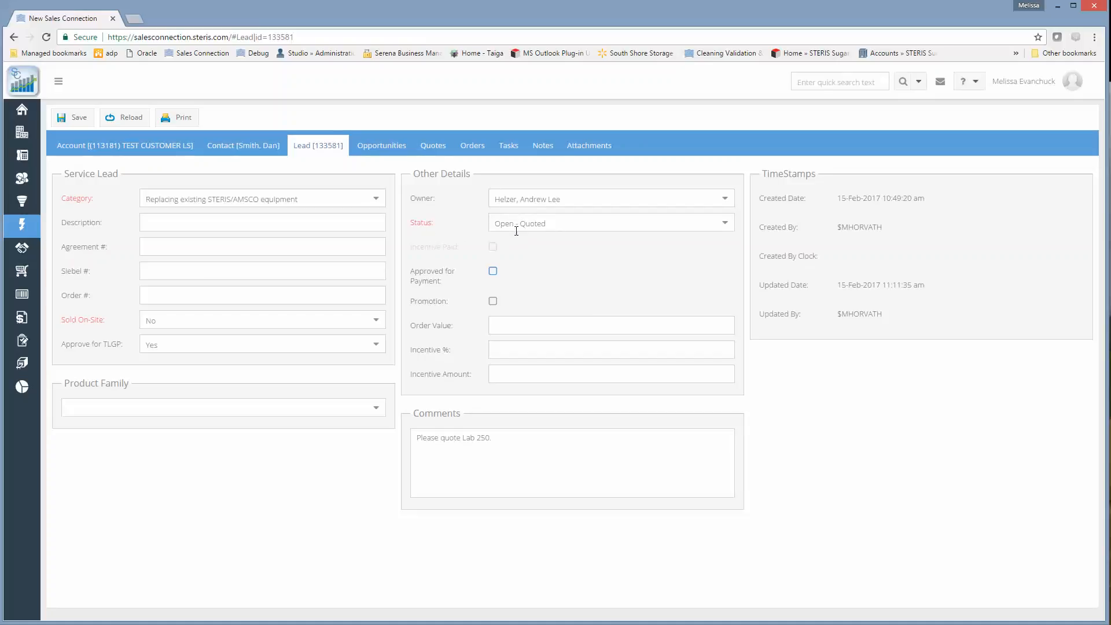
# Set the lead's status to Open - Order Received and save the lead.
pyautogui.click(432, 147)
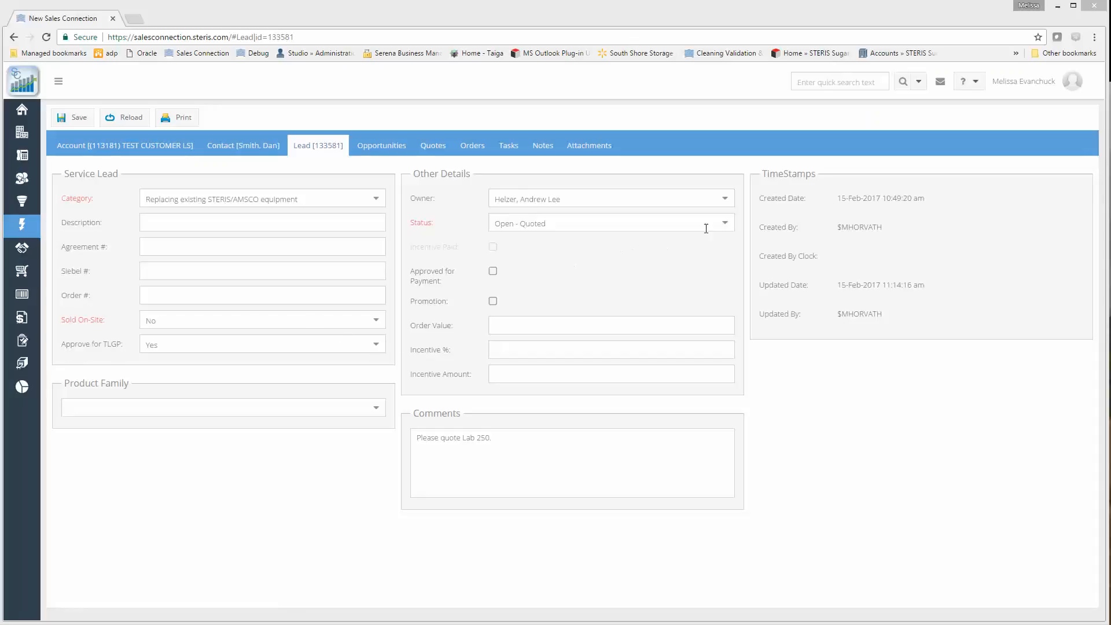
pyautogui.click(724, 224)
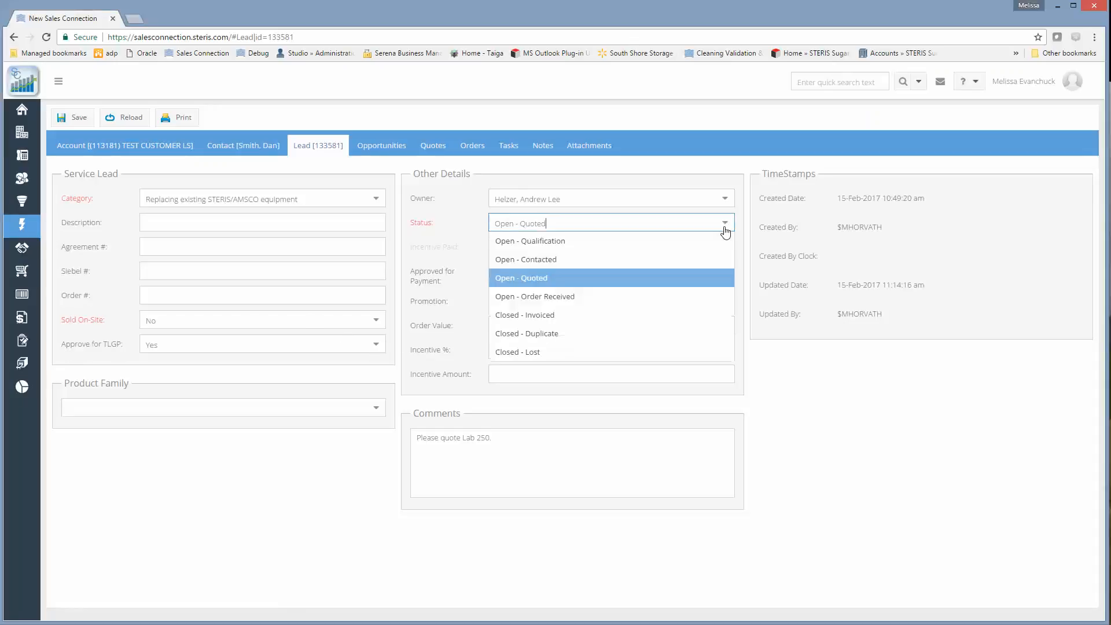
pyautogui.click(579, 301)
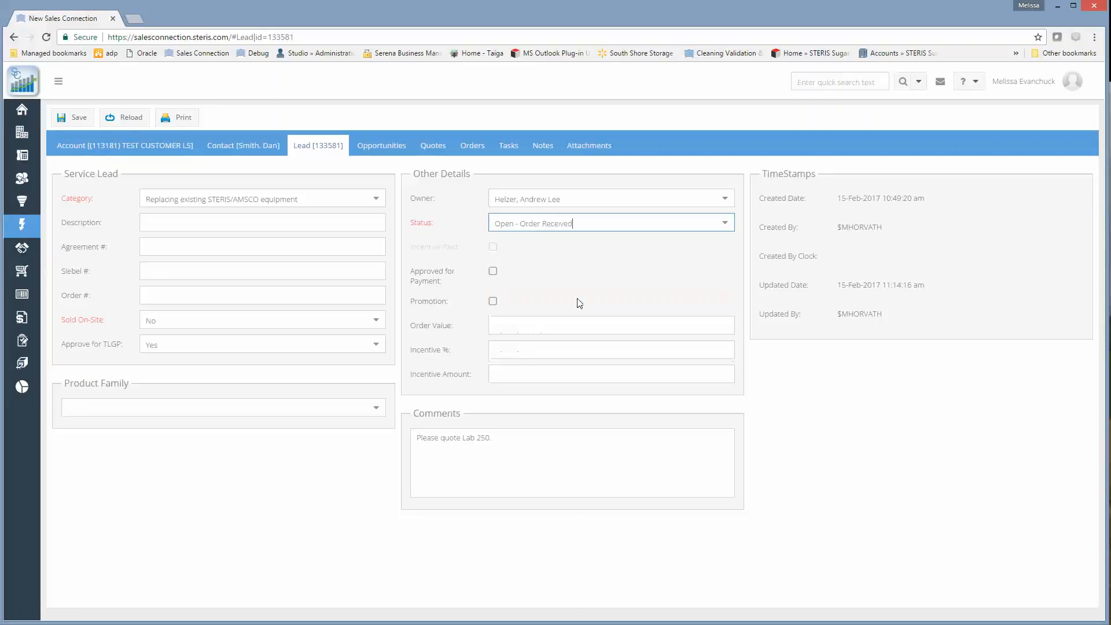
pyautogui.click(80, 118)
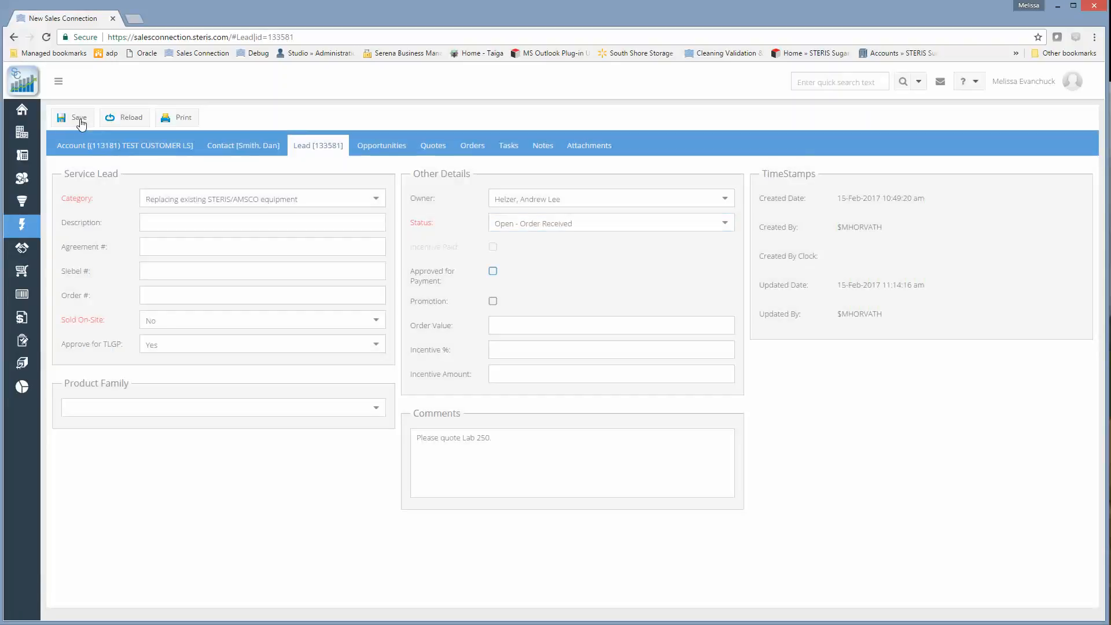
# Open the quote linked to the lead, set its sterilizer line's status to Won, and save the quote.
pyautogui.click(442, 150)
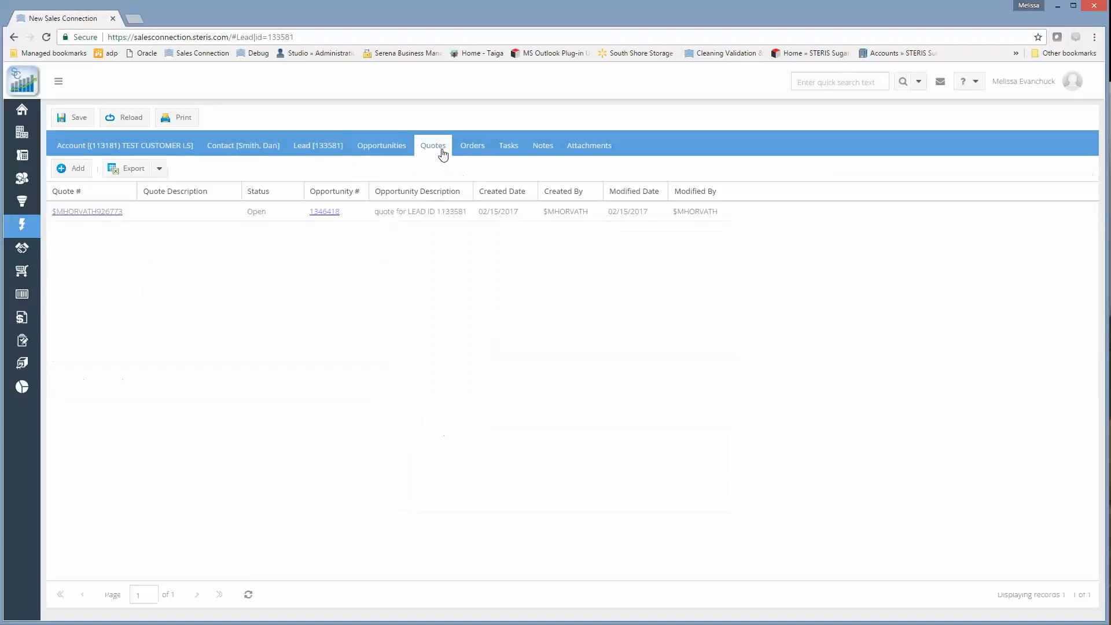
pyautogui.click(110, 216)
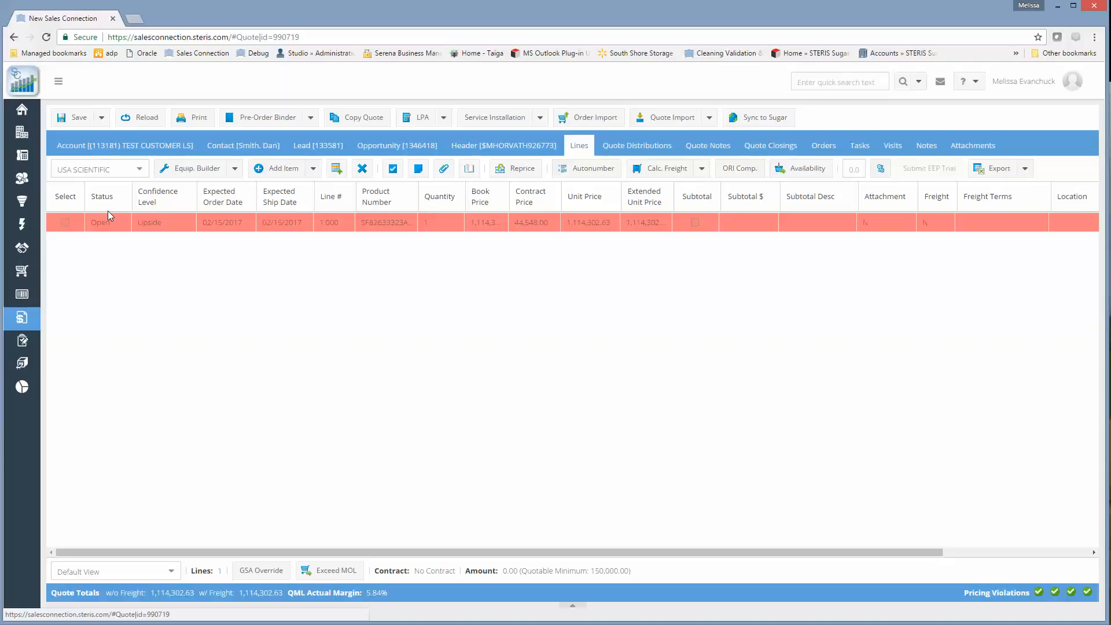
pyautogui.click(106, 223)
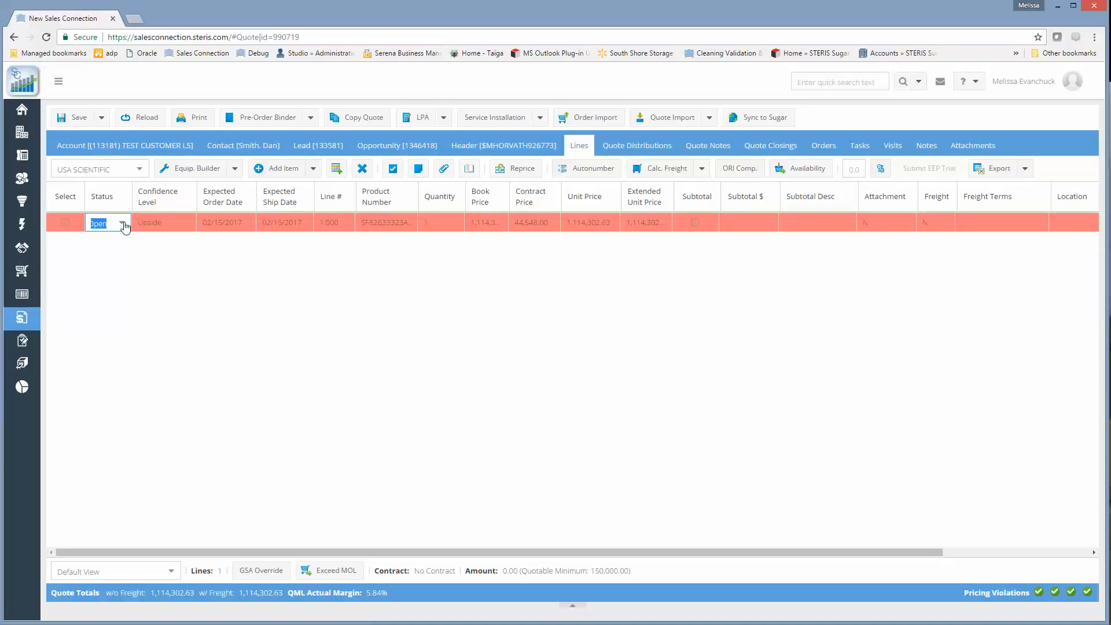
pyautogui.click(121, 223)
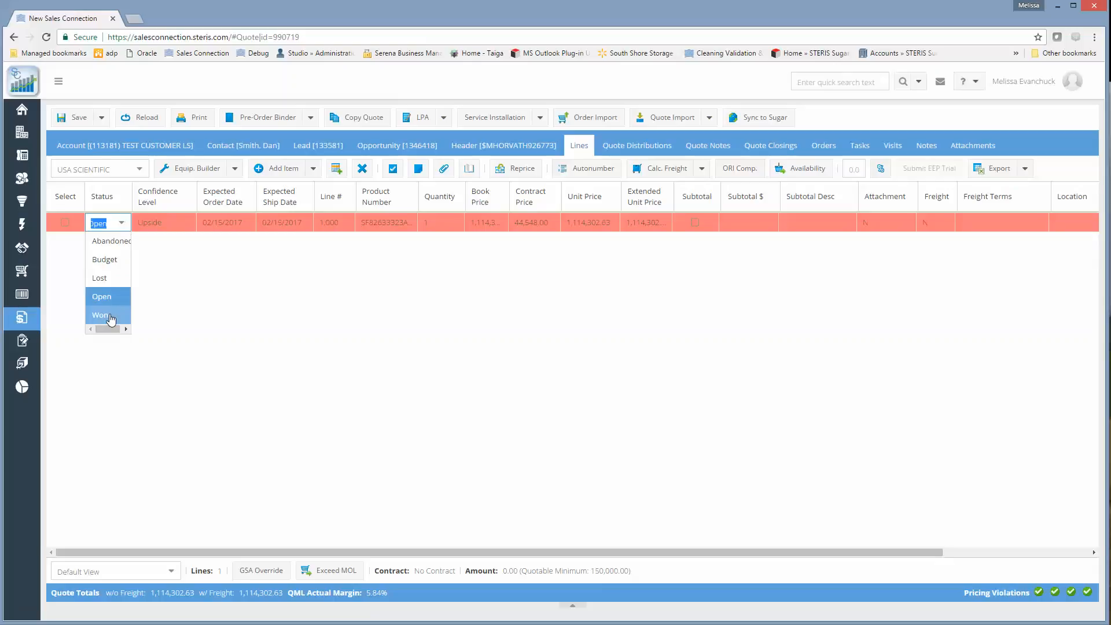
pyautogui.click(116, 316)
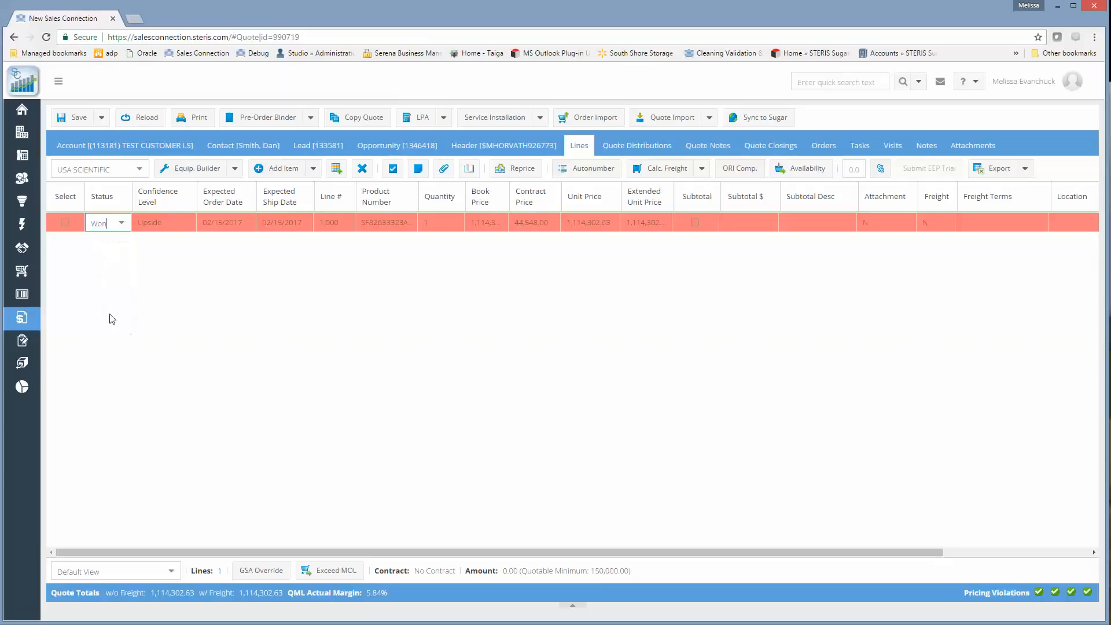
pyautogui.click(77, 121)
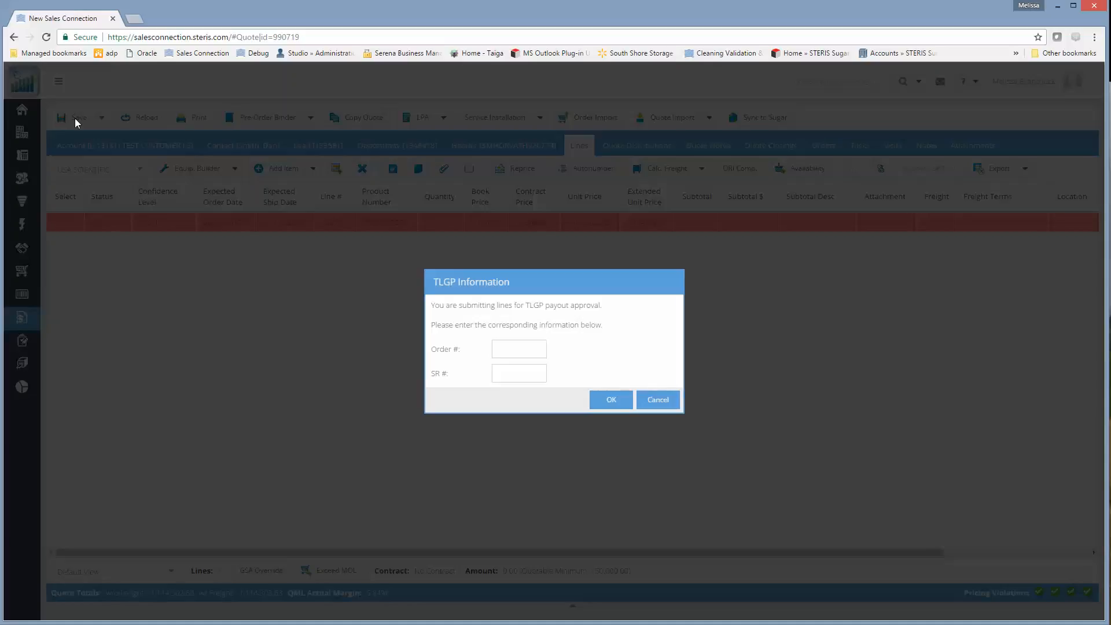
# Enter the order number in the TLGP information request and submit the line for payout approval.
pyautogui.click(523, 356)
pyautogui.write('123456')
pyautogui.click(611, 401)
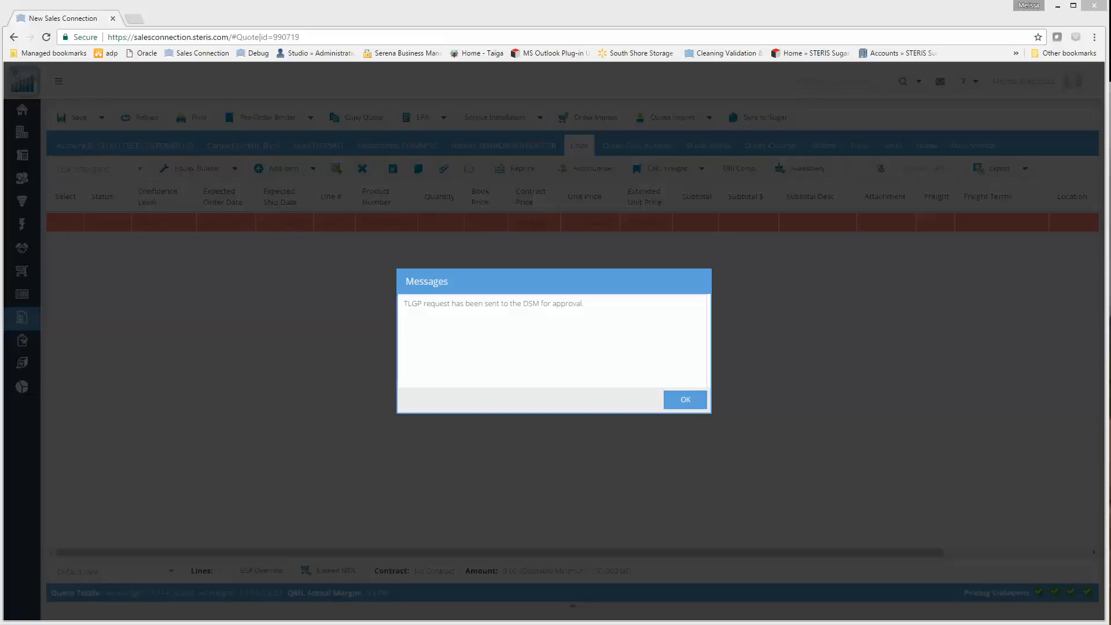
pyautogui.click(688, 404)
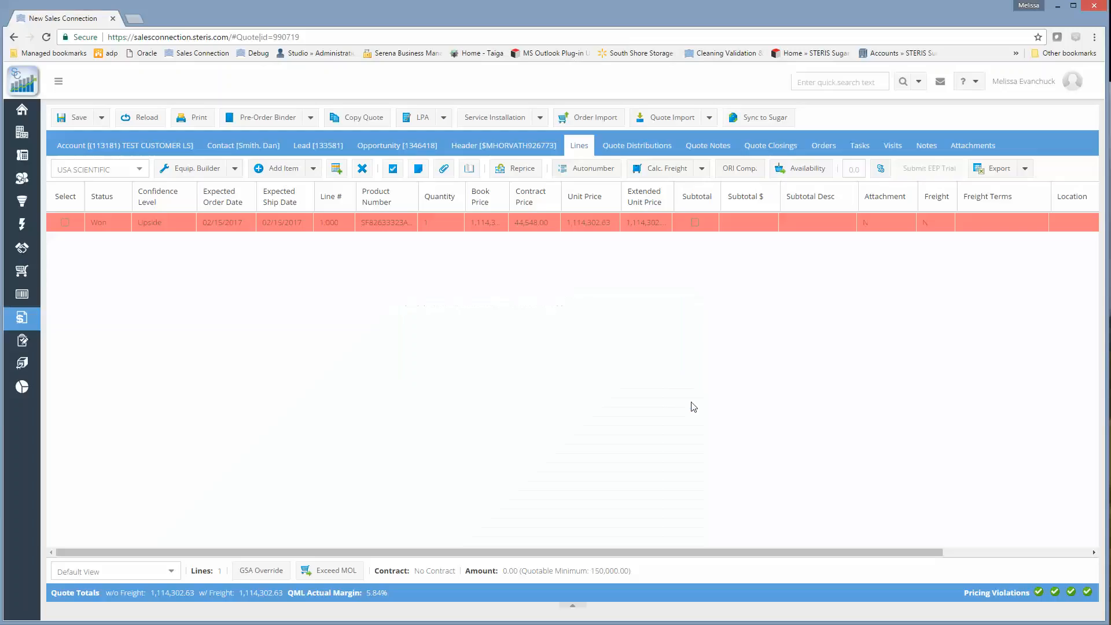
# Reopen the lead from the quote and review the available status options without changing the status.
pyautogui.click(320, 149)
pyautogui.click(66, 226)
pyautogui.click(66, 227)
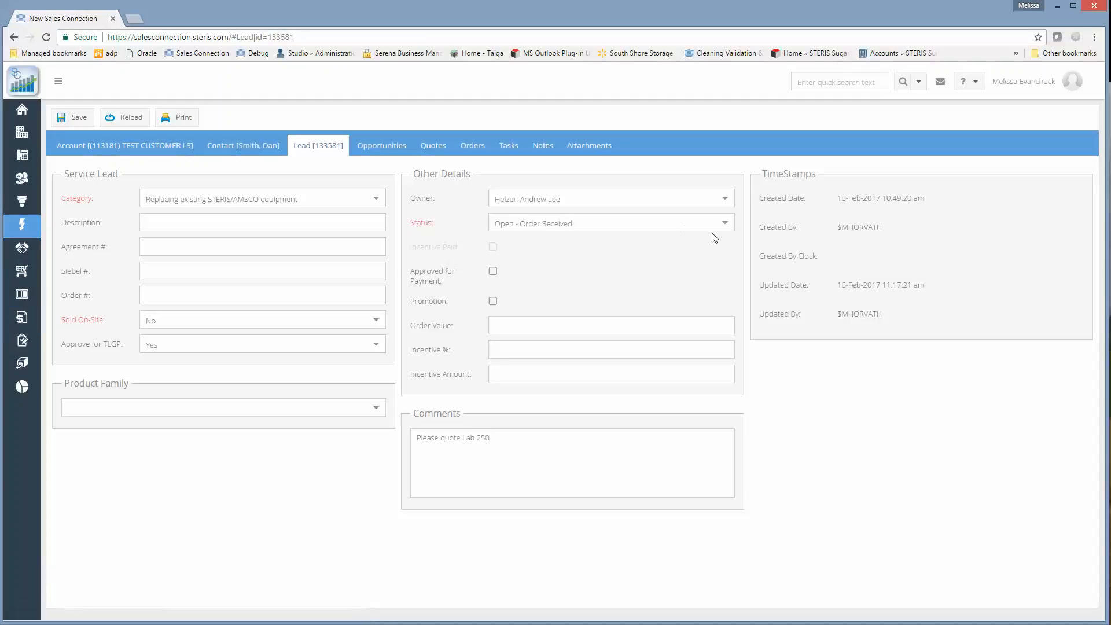
pyautogui.click(726, 225)
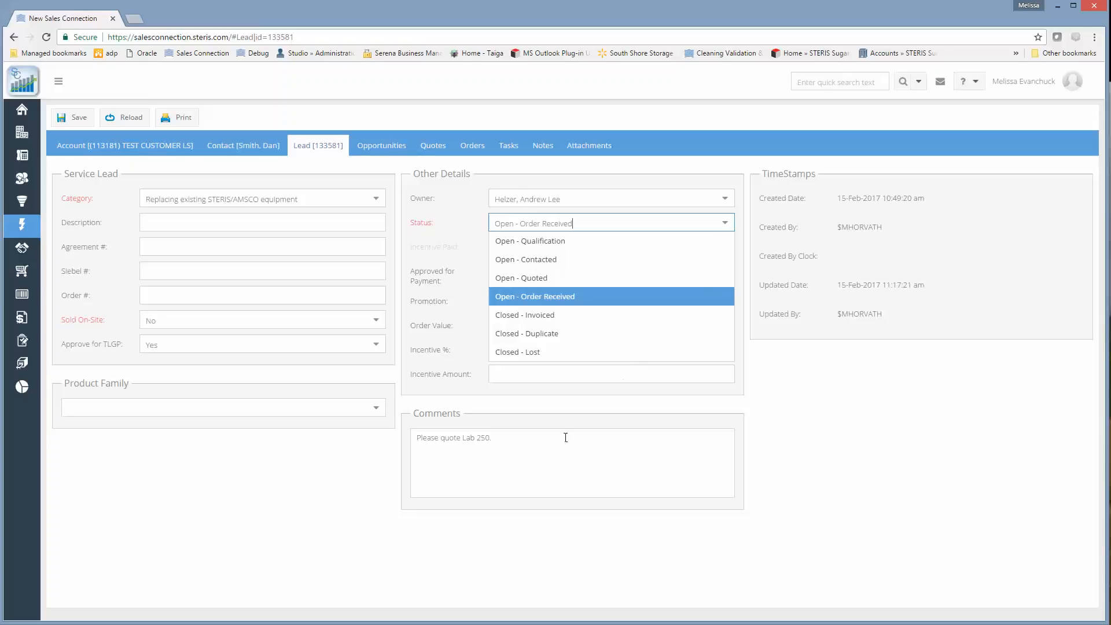
pyautogui.click(847, 461)
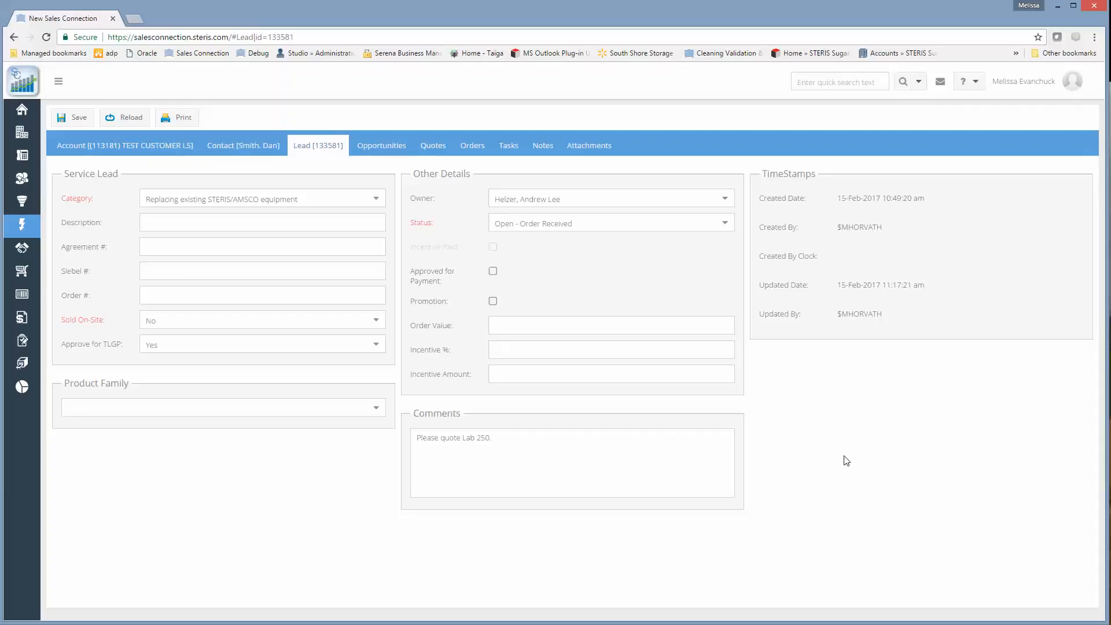